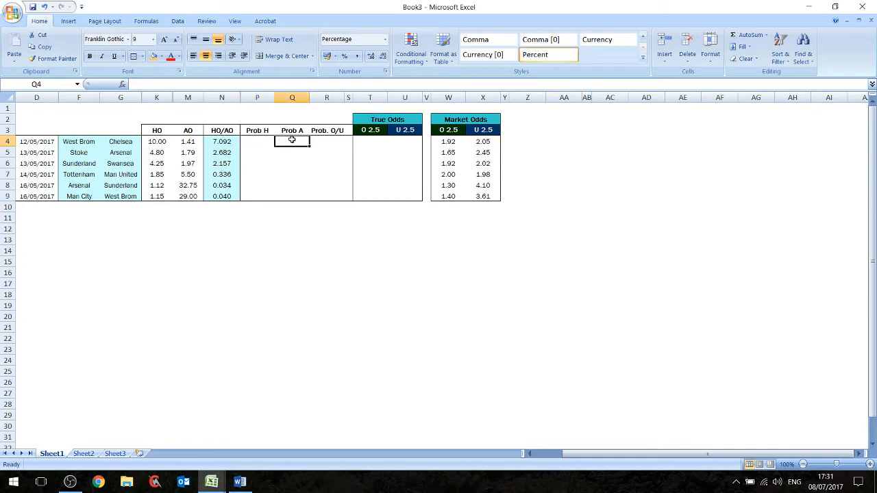
- Review the fixture list in D4:N9 with its dates, teams, home and away odds and HO/AO ratios
left_click(291, 154)
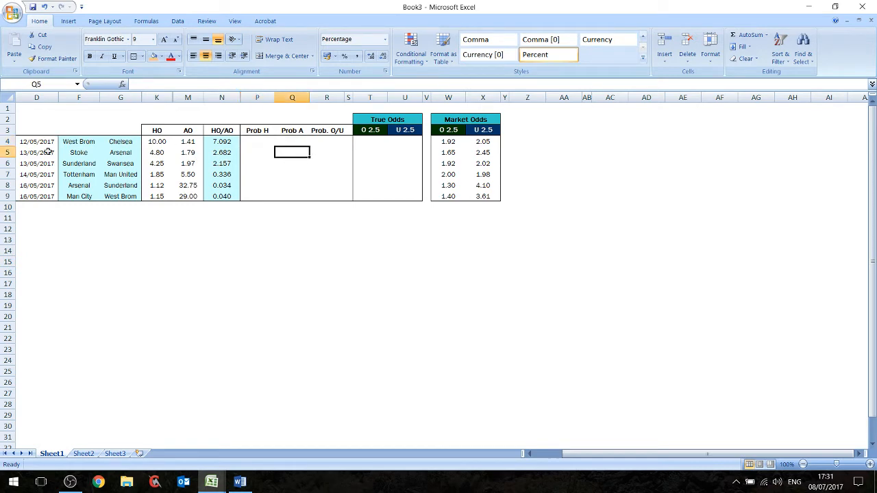
left_click_drag(39, 141, 212, 203)
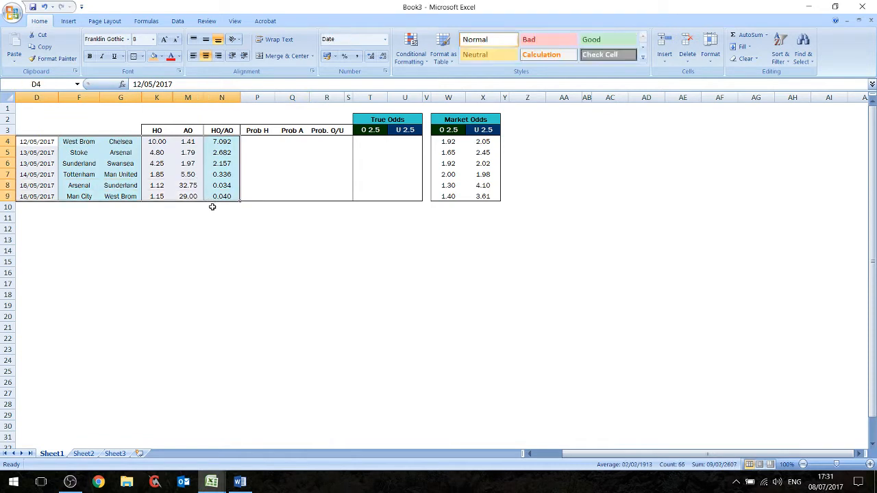
left_click(119, 228)
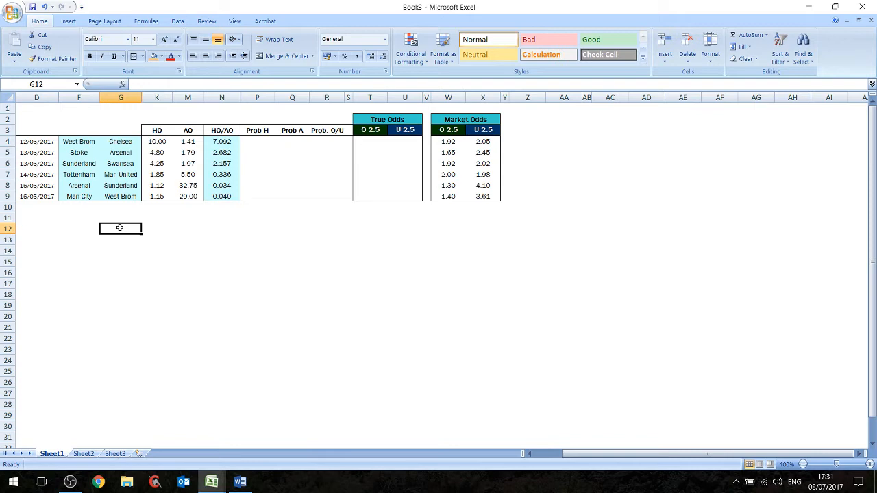
left_click(120, 217)
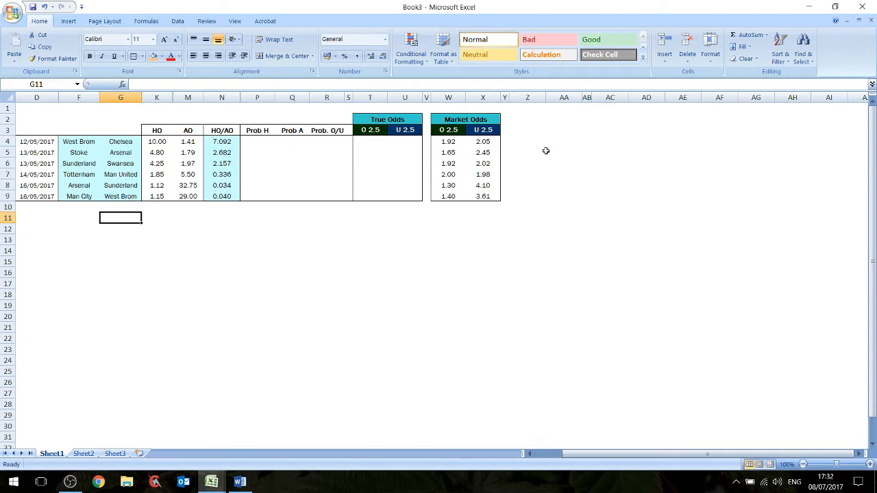
- Bring up the England - EPL - 2011-2016 workbook full size and examine the 'at least' goals Running Total Probability table
left_click(831, 9)
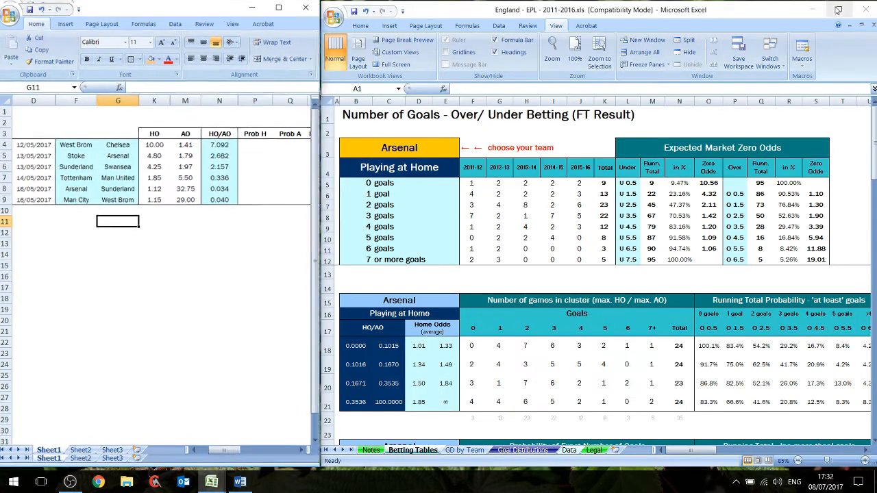
left_click(839, 9)
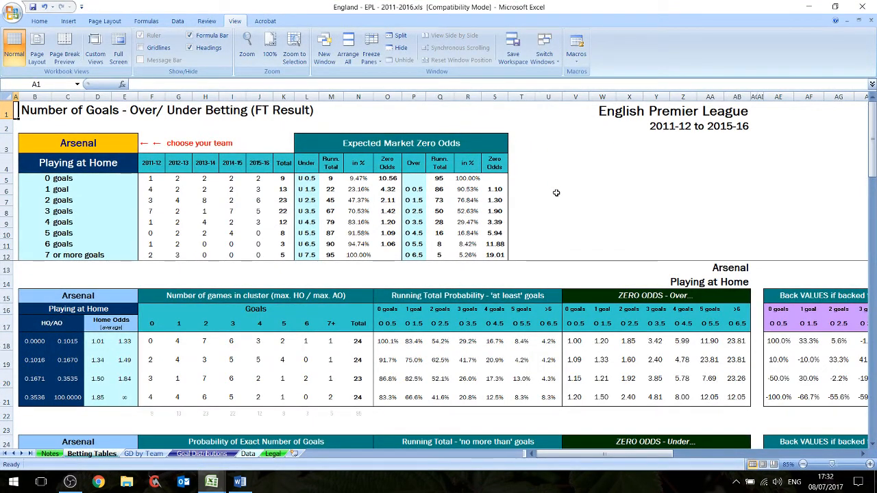
left_click_drag(548, 397, 391, 298)
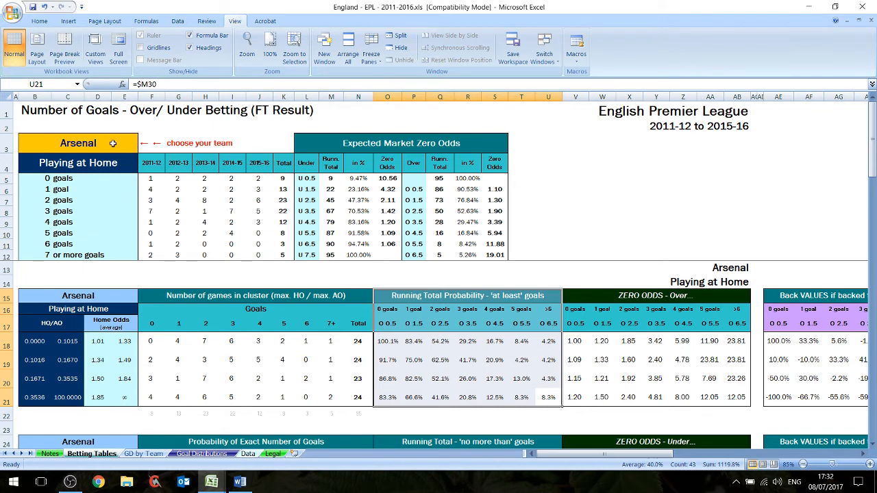
- Try the team selector of the betting tables with Liverpool and Newcastle
left_click(105, 143)
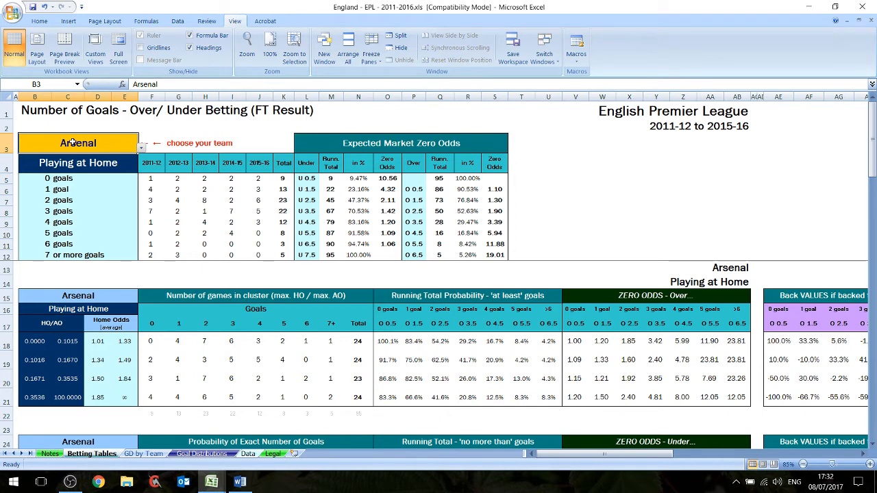
left_click(141, 149)
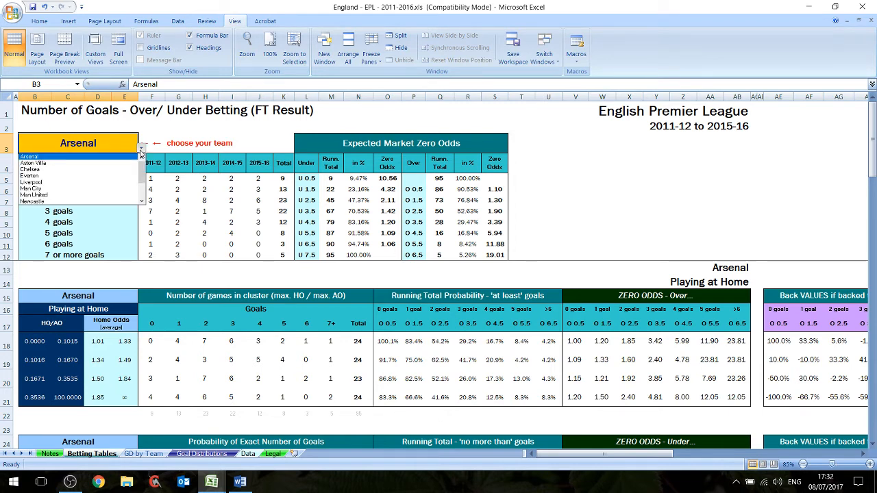
left_click(95, 182)
left_click(142, 148)
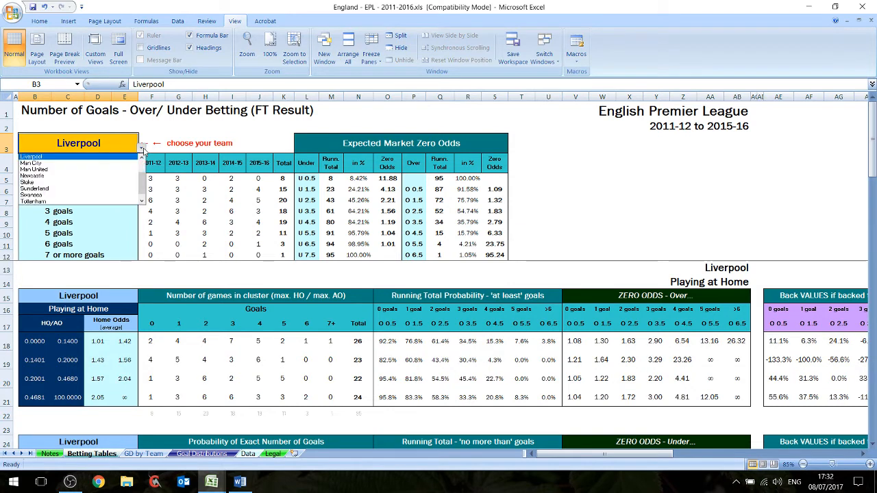
left_click(92, 177)
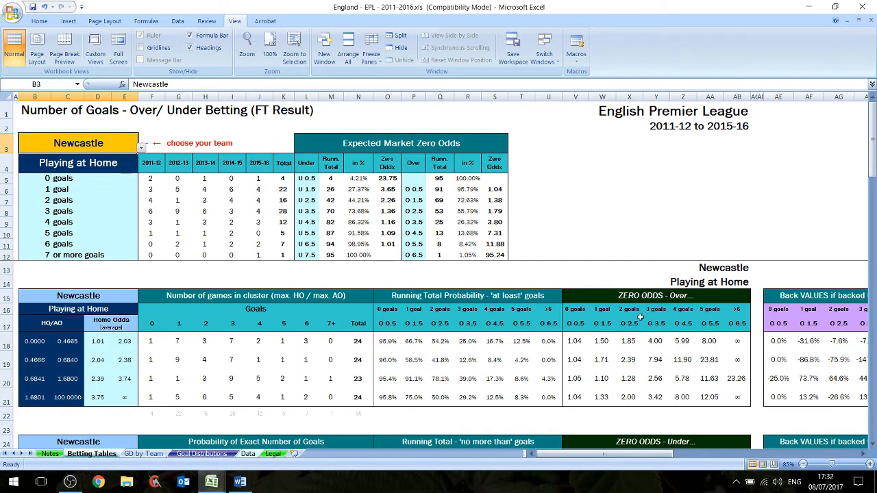
- Show both workbooks side by side and set the betting tables' team to West Brom
left_click(836, 7)
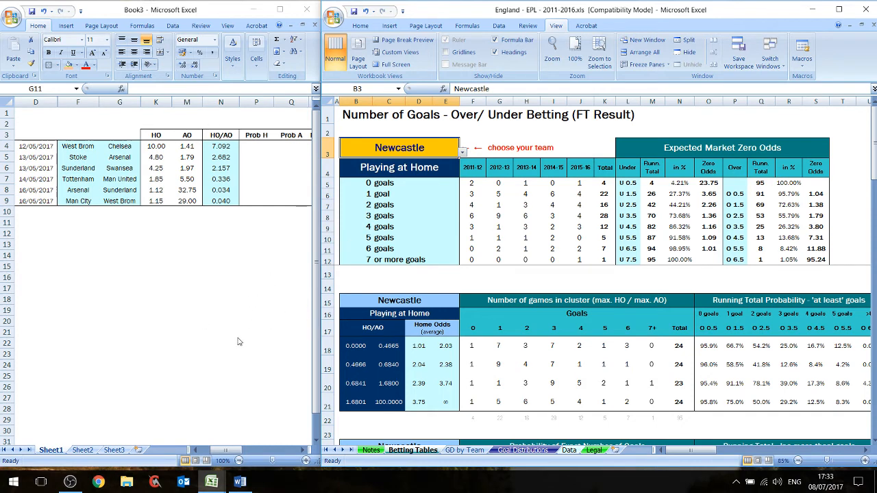
left_click(234, 277)
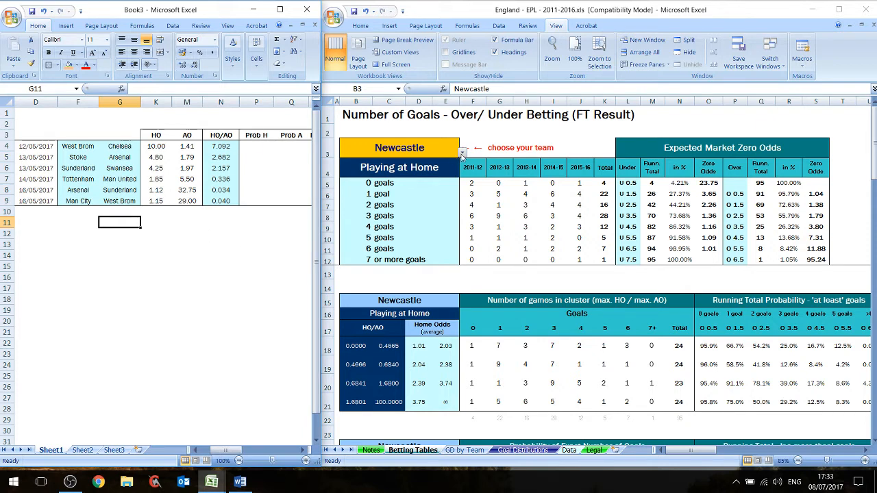
left_click(461, 155)
left_click(463, 153)
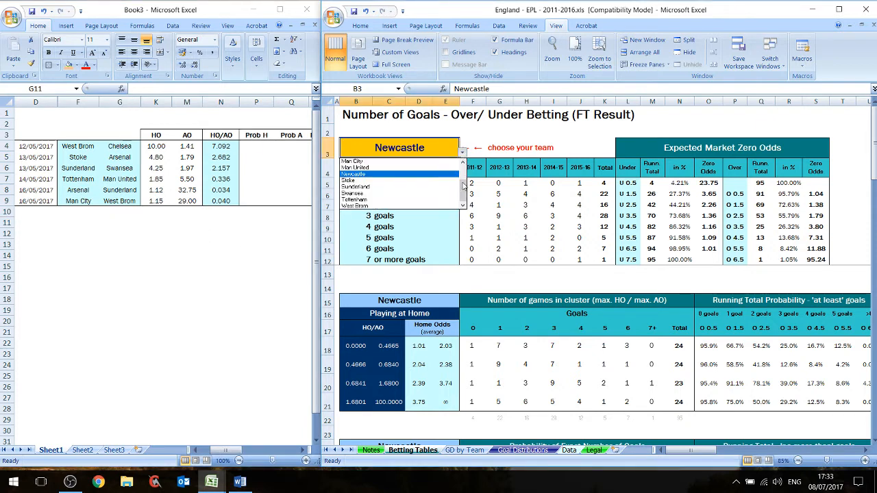
left_click(423, 206)
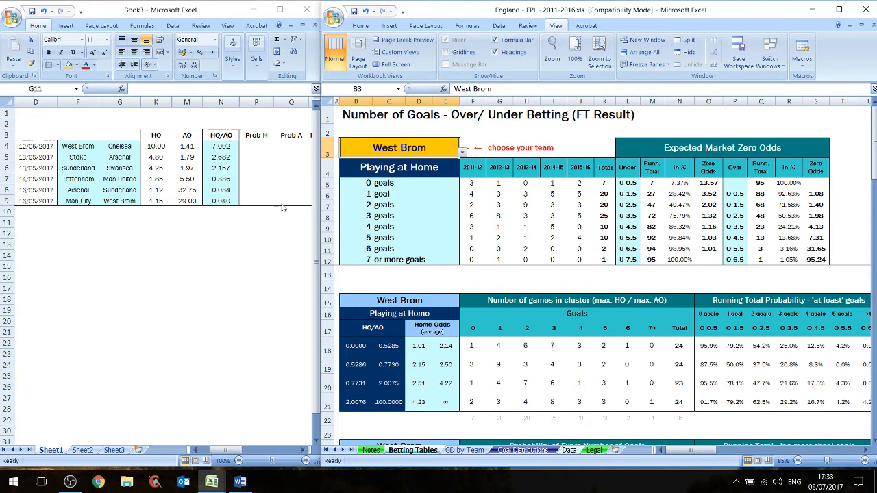
- Look up West Brom's O 2.5 probability in the 2.0076–100 HO/AO cluster and enter 62.5% as Prob H for West Brom–Chelsea
left_click_drag(761, 312, 793, 403)
left_click(357, 405)
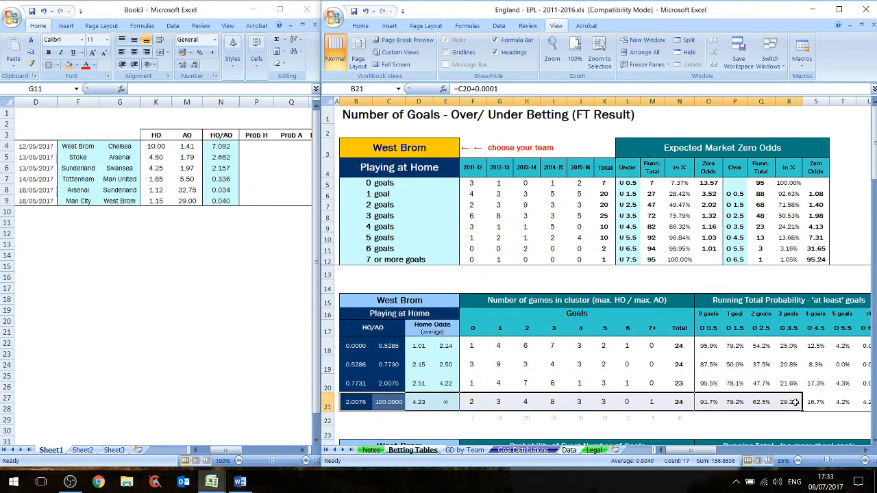
left_click(757, 404)
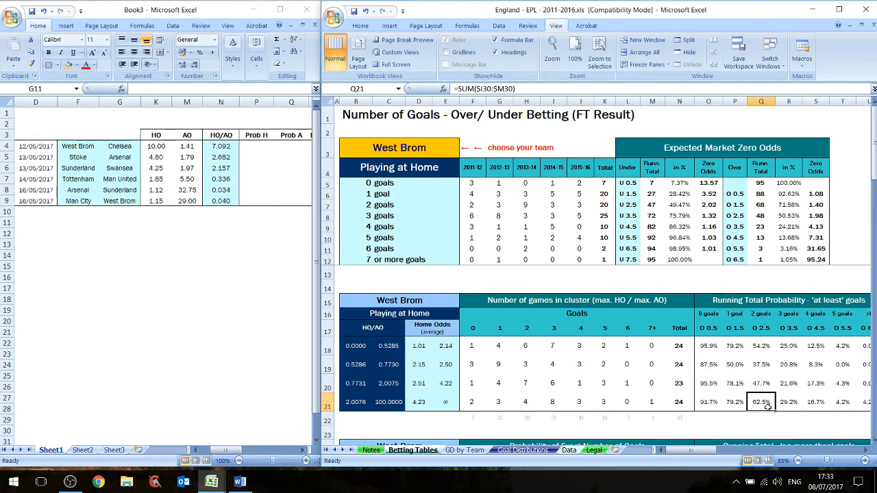
left_click(744, 421)
left_click(757, 405)
left_click(237, 146)
left_click(254, 147)
type("62.5")
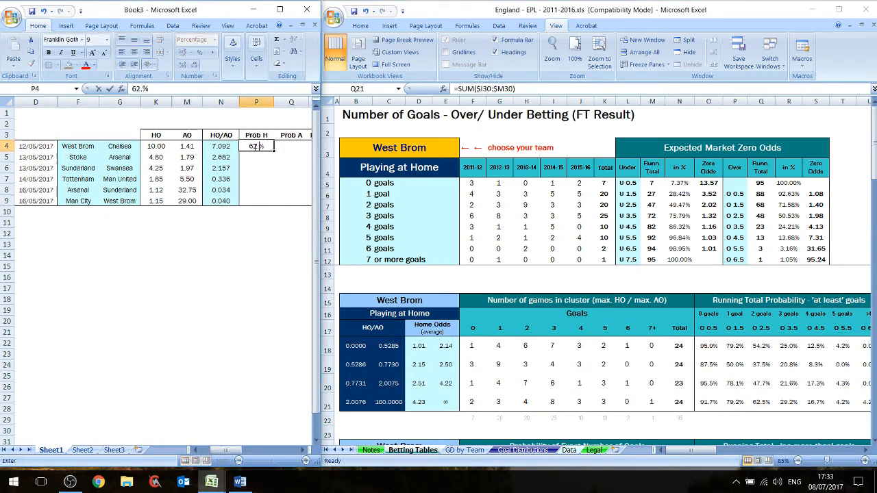
key("Return")
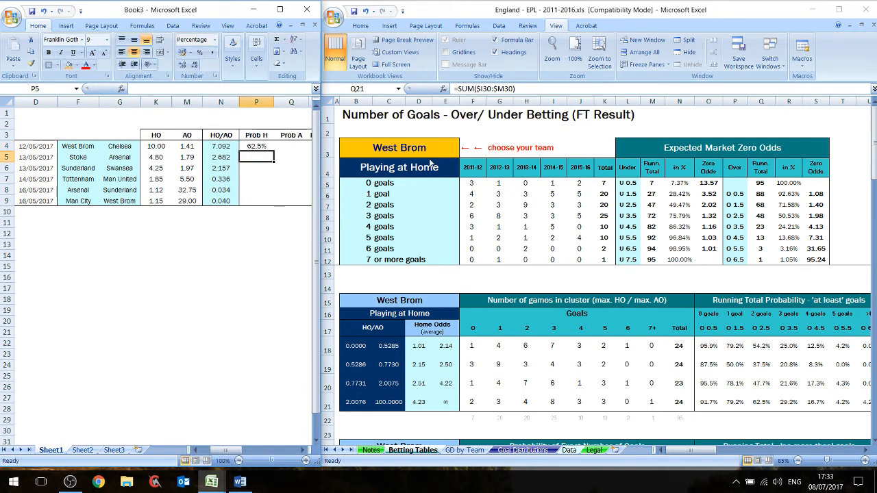
- Set the betting tables' team to Stoke and enter its O 2.5 probability, 41.6%, as Prob H for Stoke–Arsenal
left_click(456, 152)
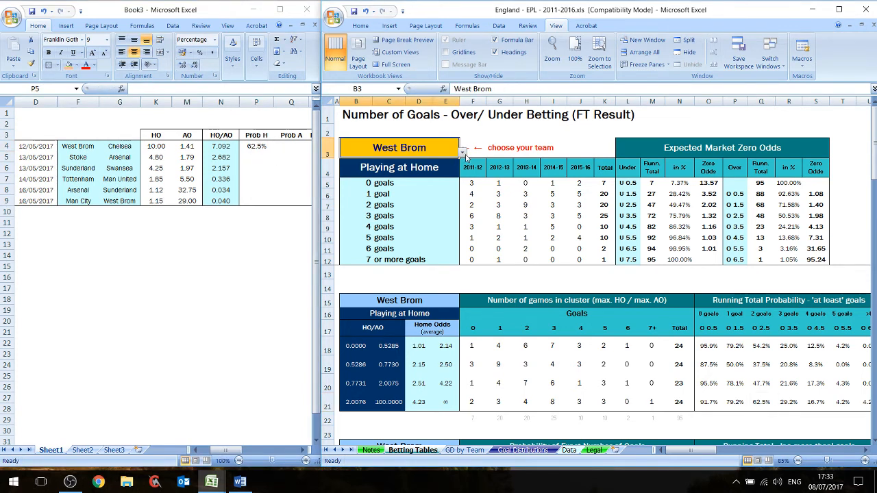
left_click(464, 152)
left_click(432, 181)
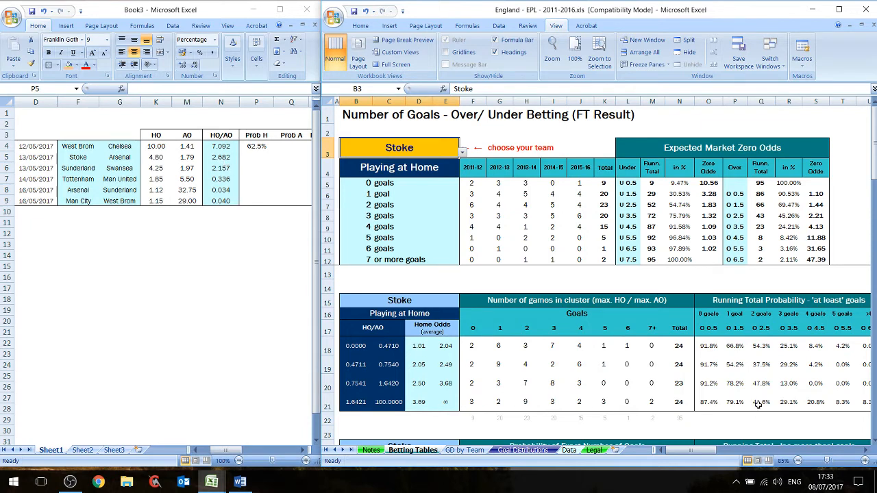
left_click(219, 223)
type("41.6")
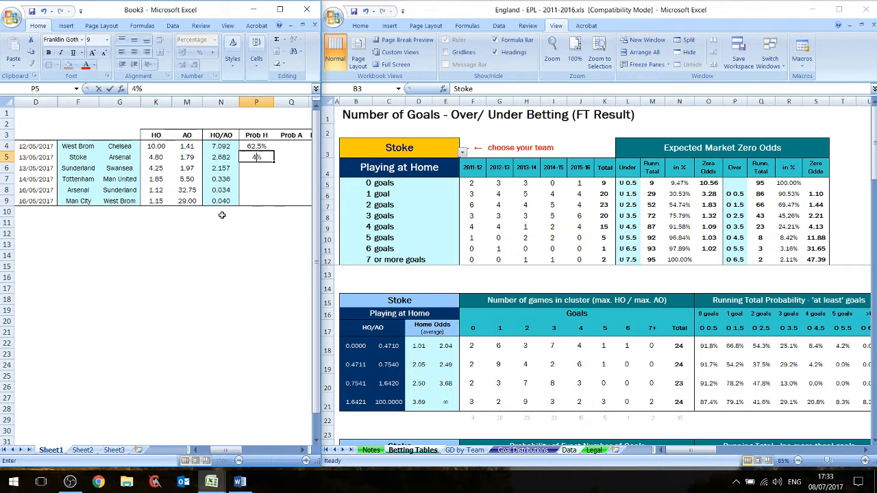
key("Return")
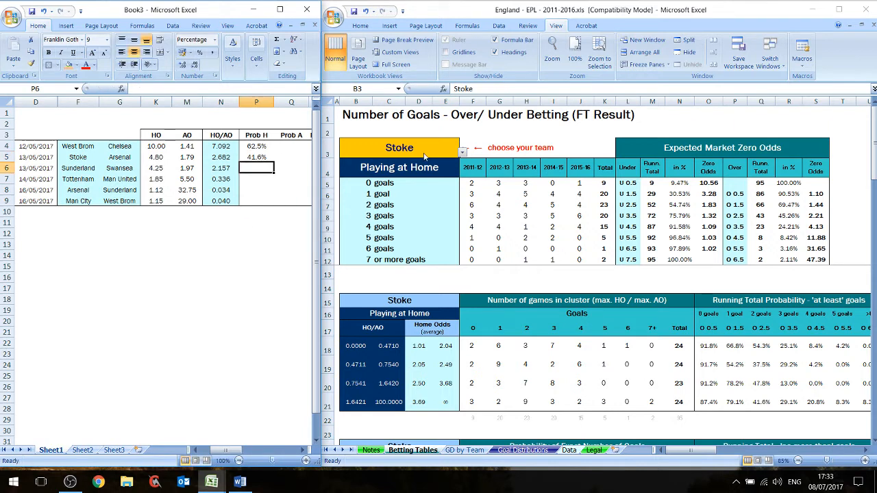
- Set the betting tables' team to Sunderland and enter its O 2.5 probability, 40.9%, as Prob H for Sunderland–Swansea
left_click(469, 157)
left_click(463, 153)
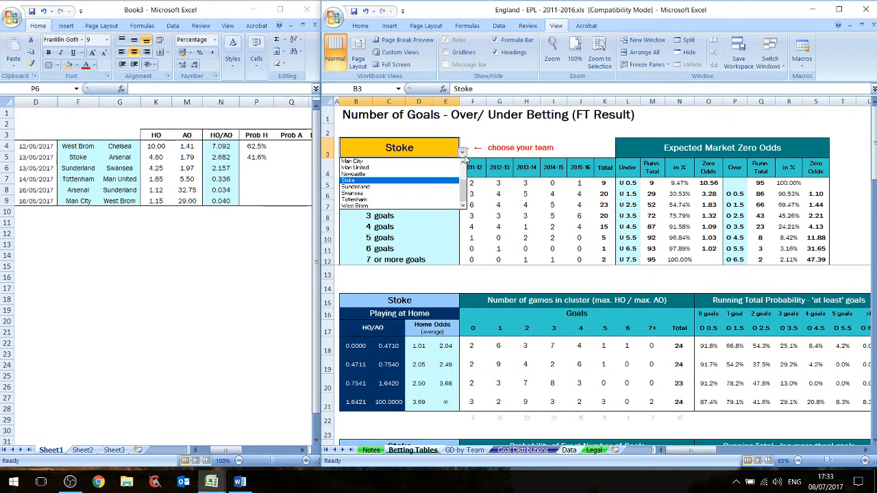
left_click(434, 188)
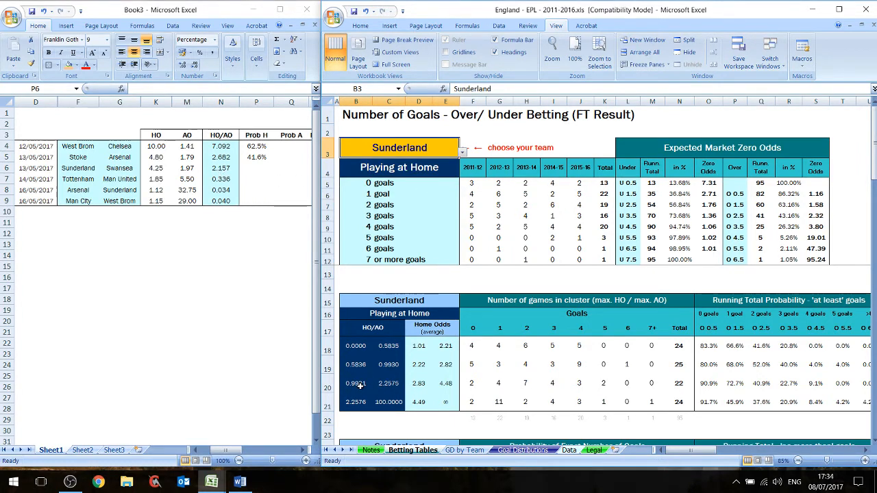
left_click(207, 303)
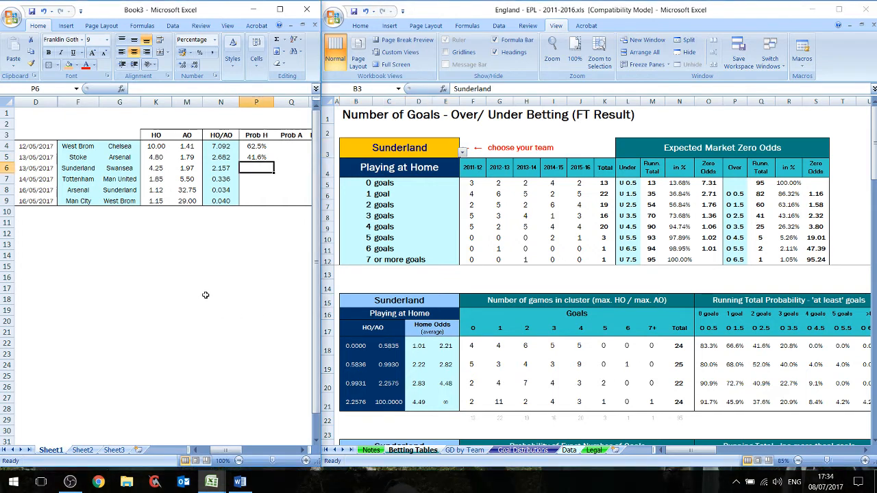
type("40.9%")
key("Return")
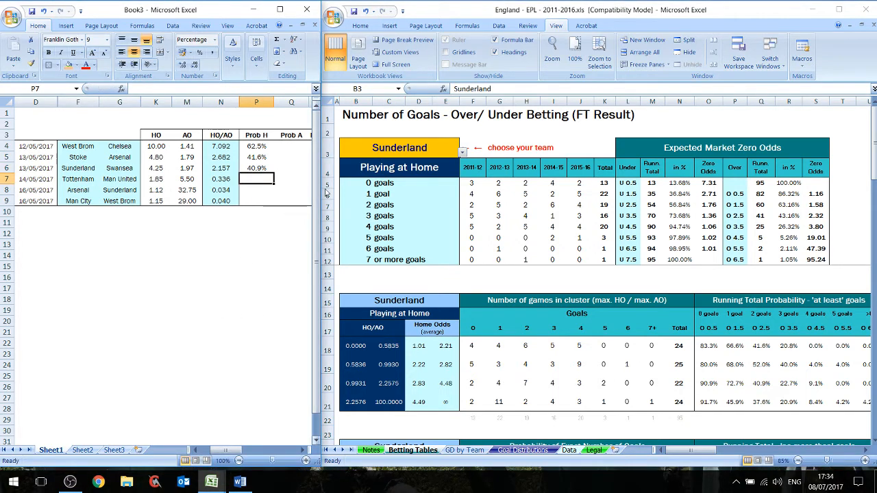
- Set the betting tables' team to Tottenham and enter its O 2.5 probability, 56.5%, as Prob H for Tottenham–Man United
left_click(464, 154)
left_click(464, 153)
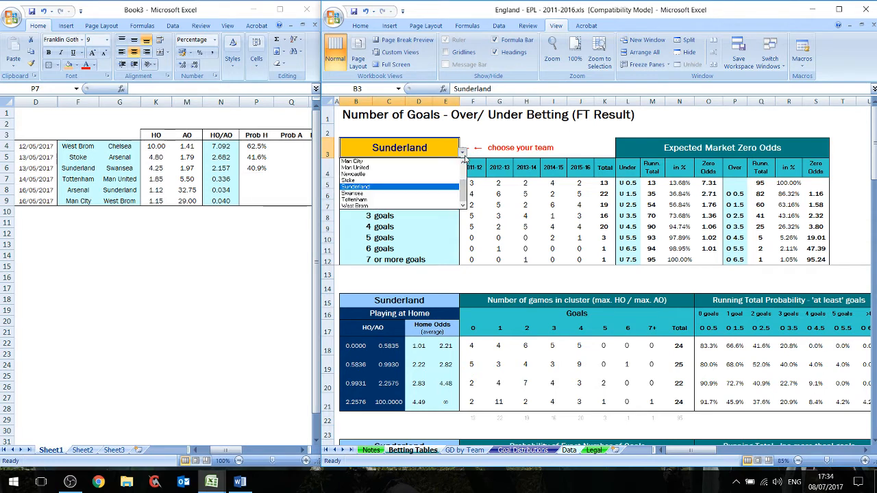
left_click(429, 200)
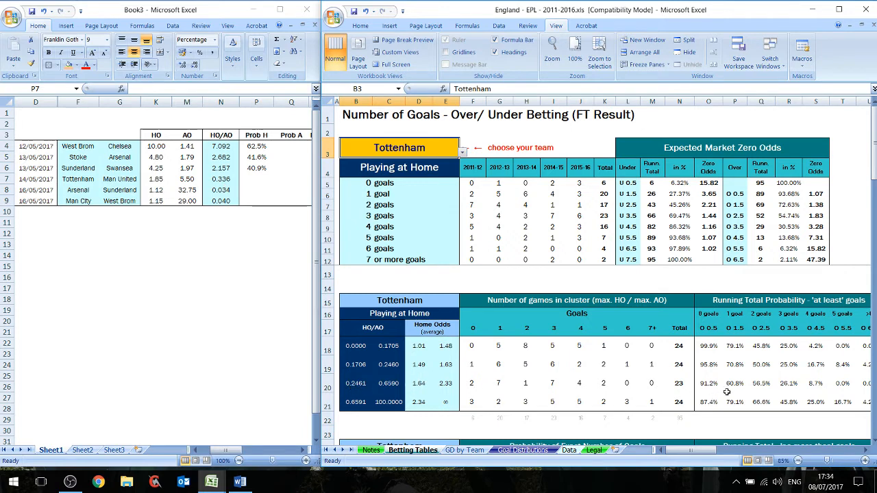
left_click(222, 339)
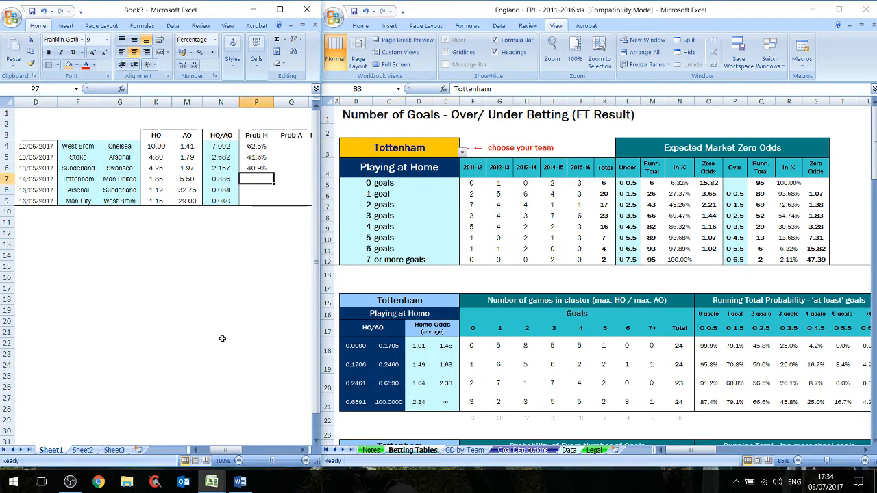
type("56.5")
key("Return")
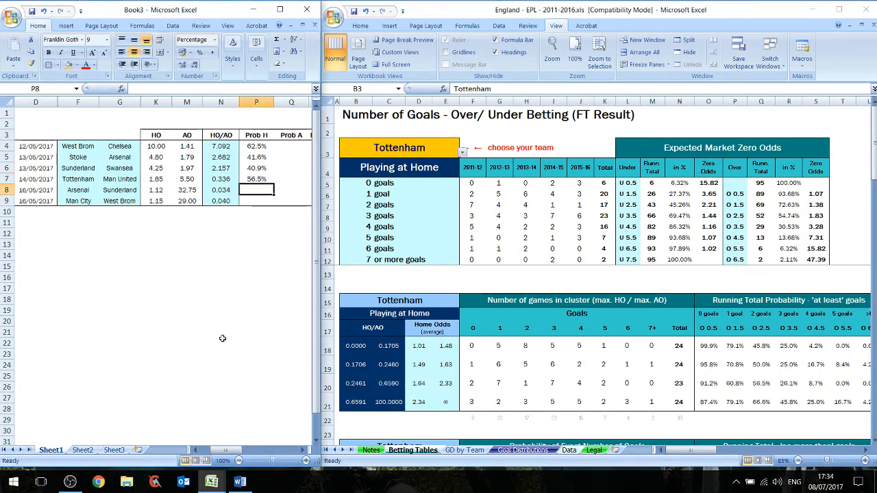
- Set the betting tables' team to Arsenal and enter its O 2.5 probability, 54.2%, as Prob H for Arsenal–Sunderland
left_click(460, 152)
left_click(463, 152)
left_click_drag(464, 189, 464, 175)
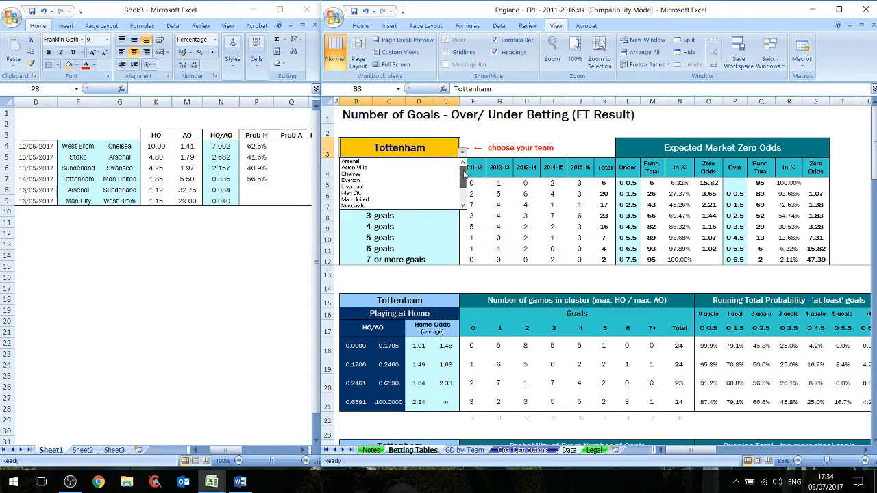
left_click(351, 161)
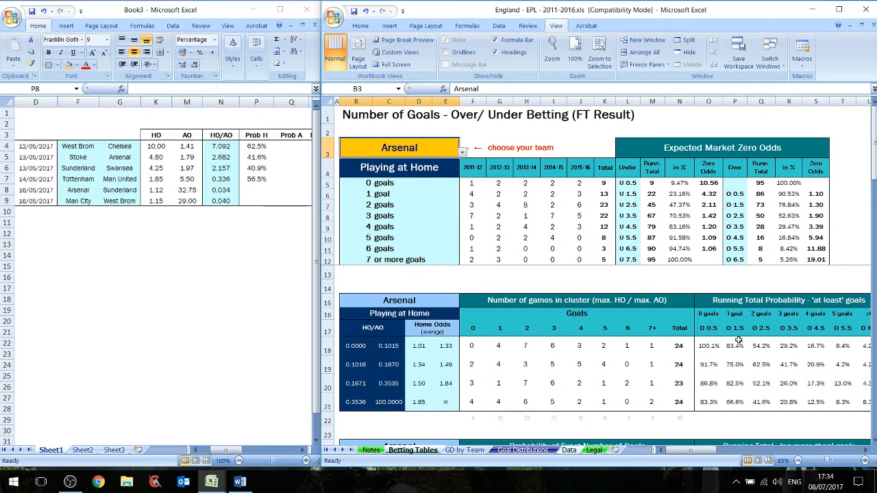
left_click(223, 340)
type("54.2")
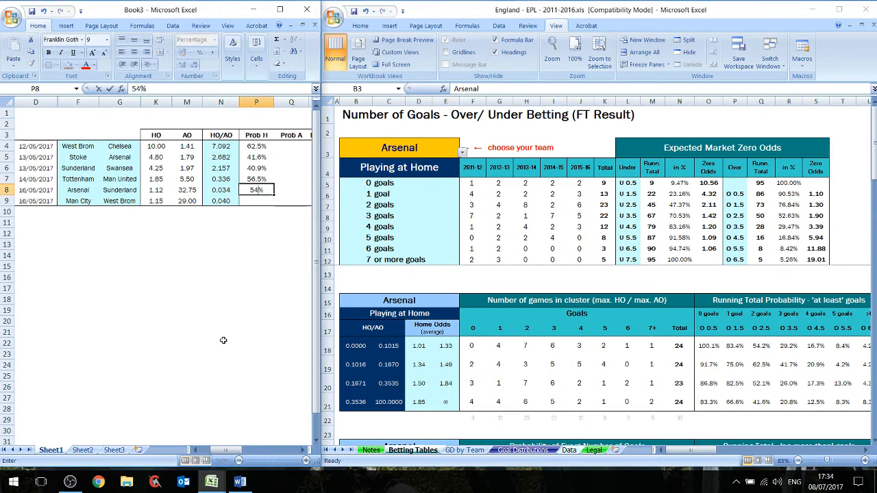
left_click(223, 338)
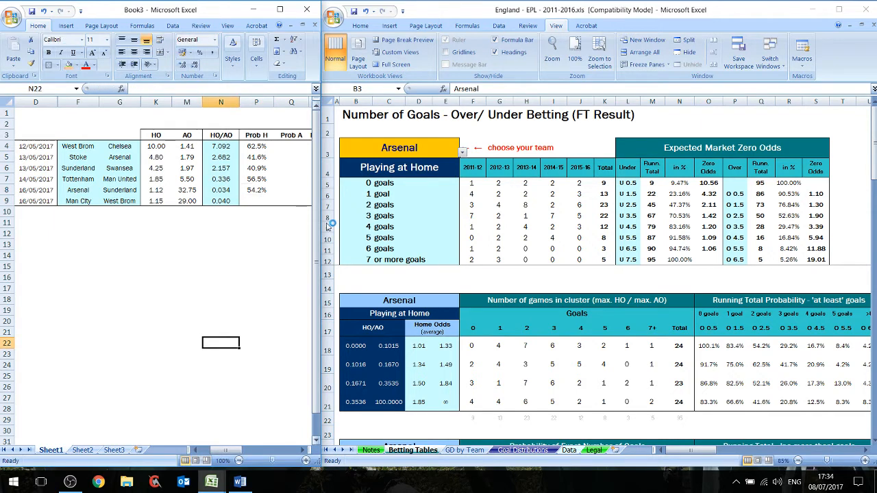
- Set the betting tables' team to Man City
left_click(463, 157)
left_click(463, 153)
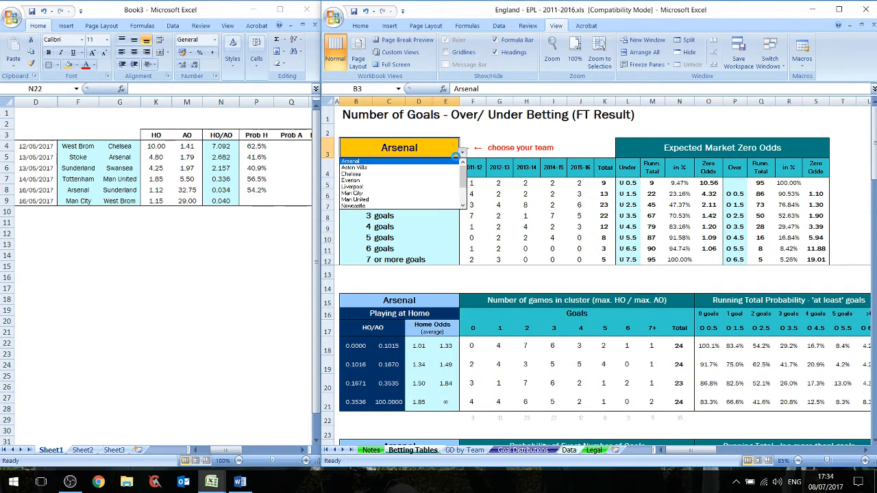
left_click(394, 193)
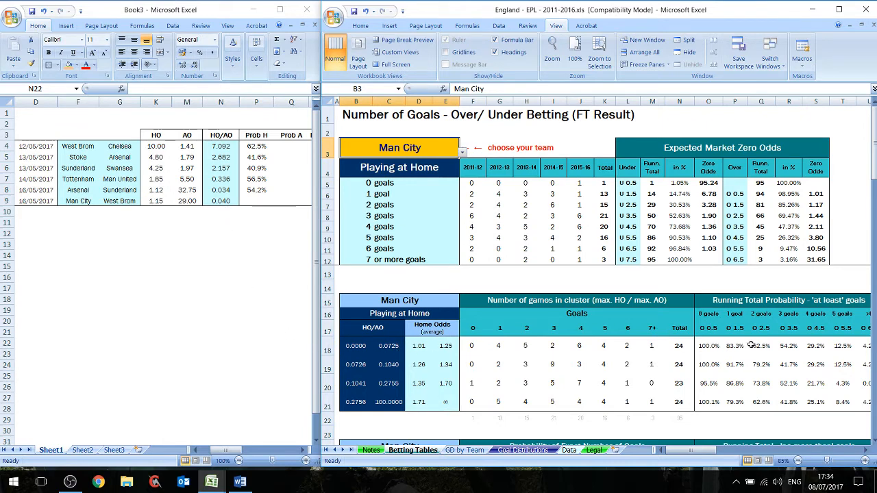
left_click(250, 331)
type("62.5")
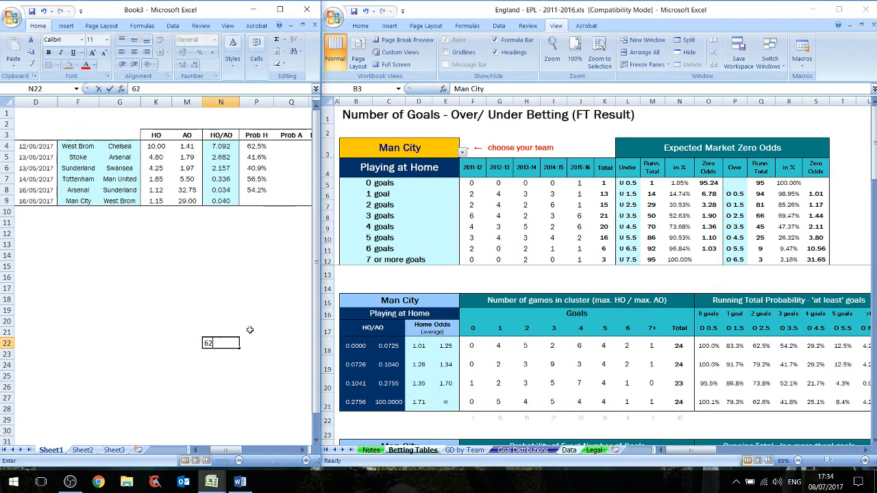
key("BackSpace")
key("BackSpace")
key("BackSpace")
key("BackSpace")
key("Return")
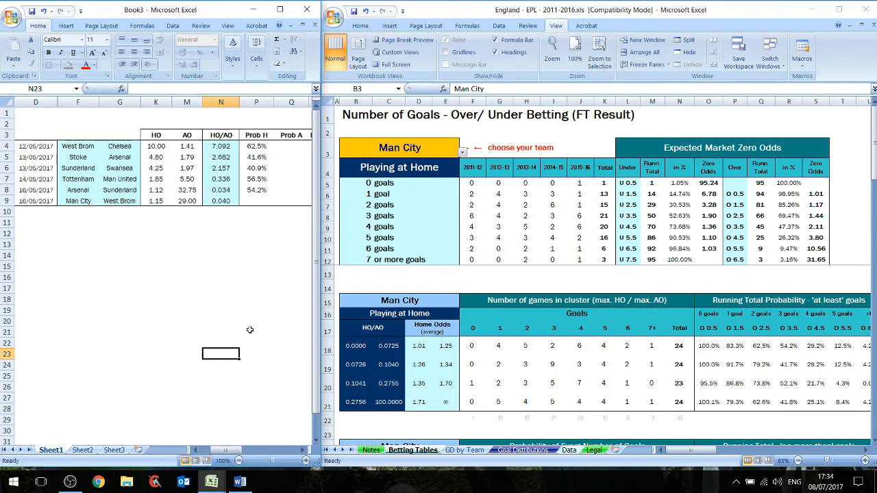
- Enter Man City's home O 2.5 probability, 62.5%, as Prob H for Man City–West Brom
left_click(260, 200)
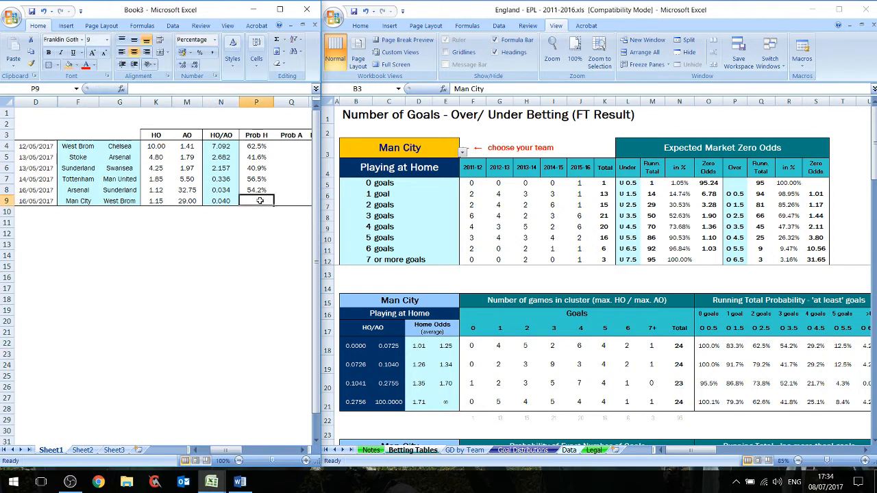
type("62.5")
key("Return")
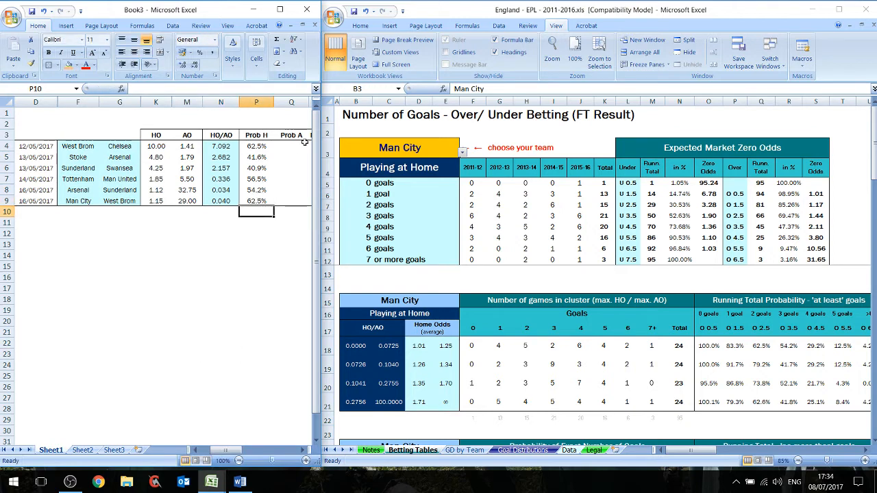
- Set the betting tables' team to Chelsea and enter its Playing Away O 2.5 probability, 54.2%, as Prob A for West Brom–Chelsea
left_click(283, 144)
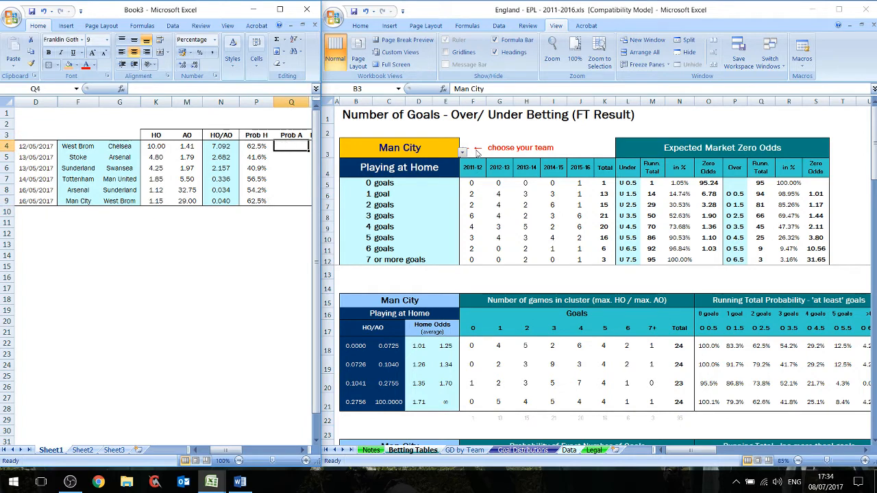
left_click(463, 152)
left_click_drag(465, 191, 465, 173)
left_click(442, 174)
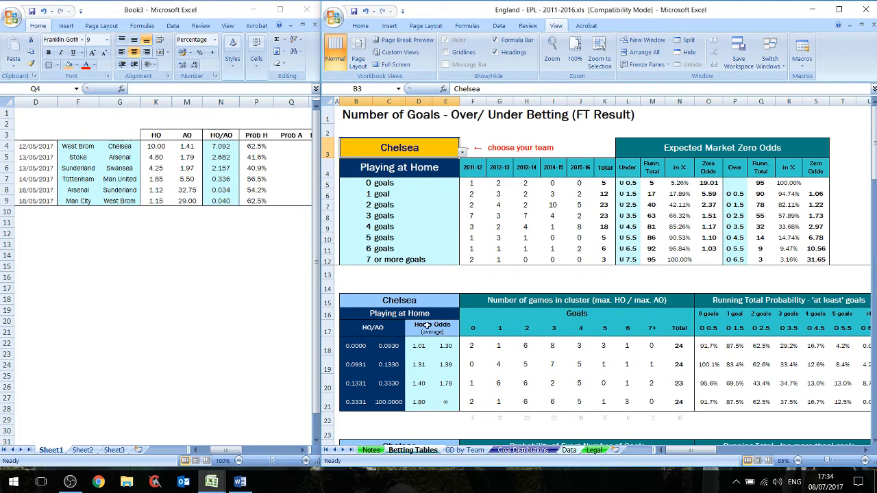
scroll(432, 326, "down", 4)
scroll(434, 327, "down", 6)
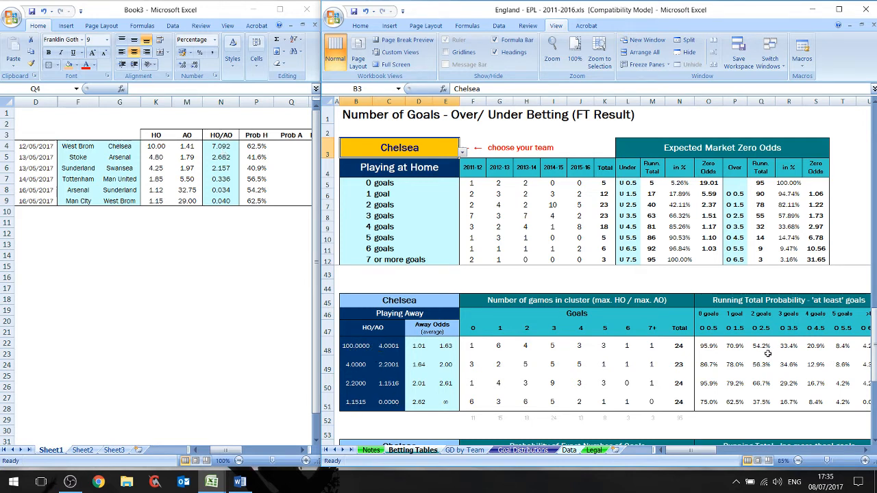
left_click(219, 305)
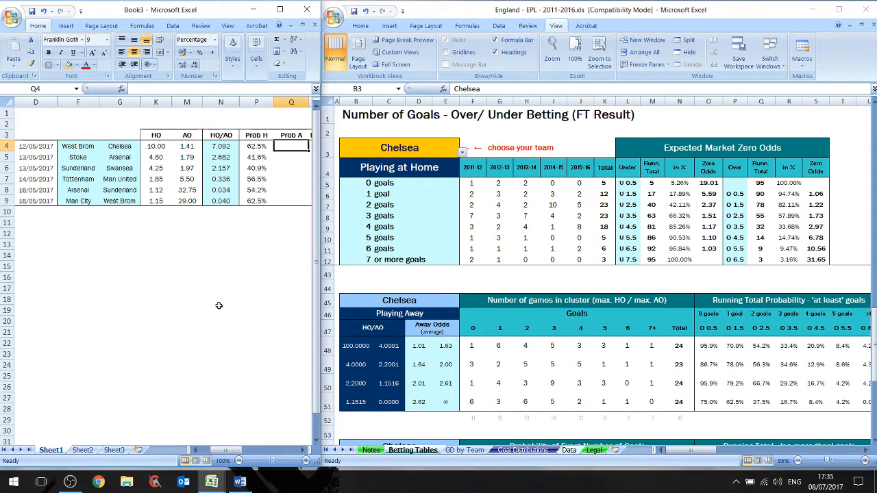
type("54.2%")
key("Return")
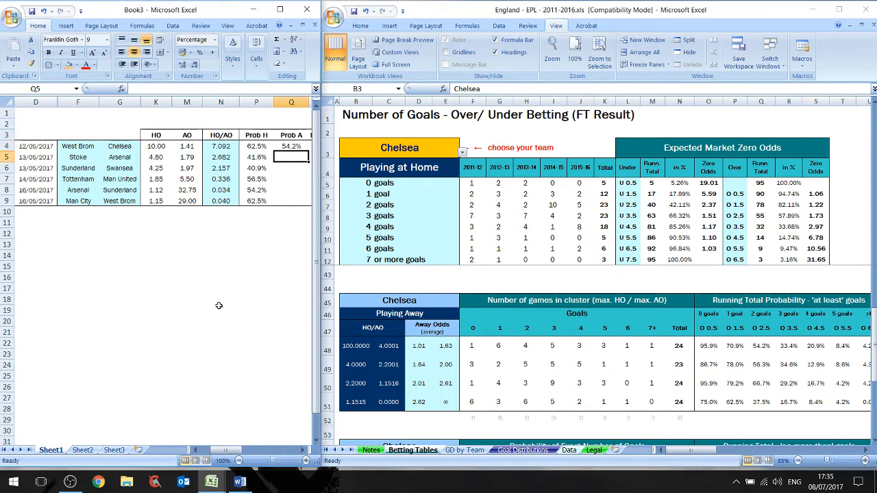
- Set the betting tables' team to Arsenal and enter its away O 2.5 probability, 47.7%, as Prob A for Stoke–Arsenal
left_click(462, 152)
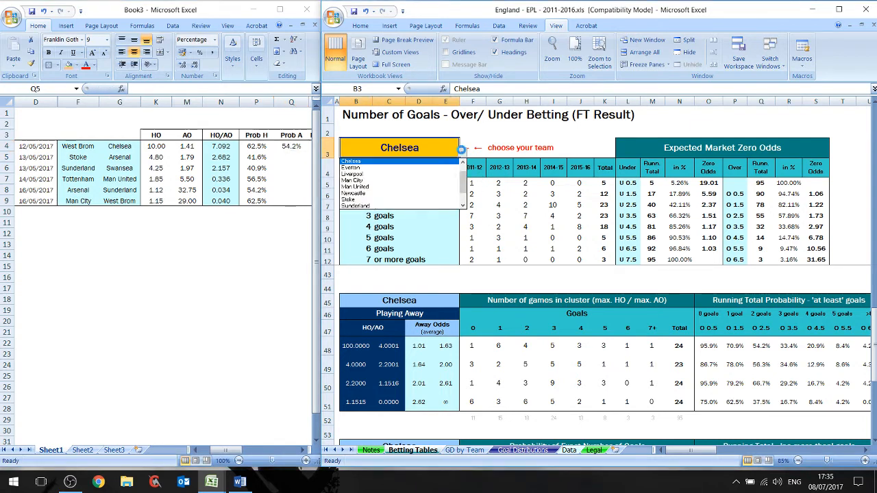
scroll(464, 184, "up", 1)
left_click(439, 162)
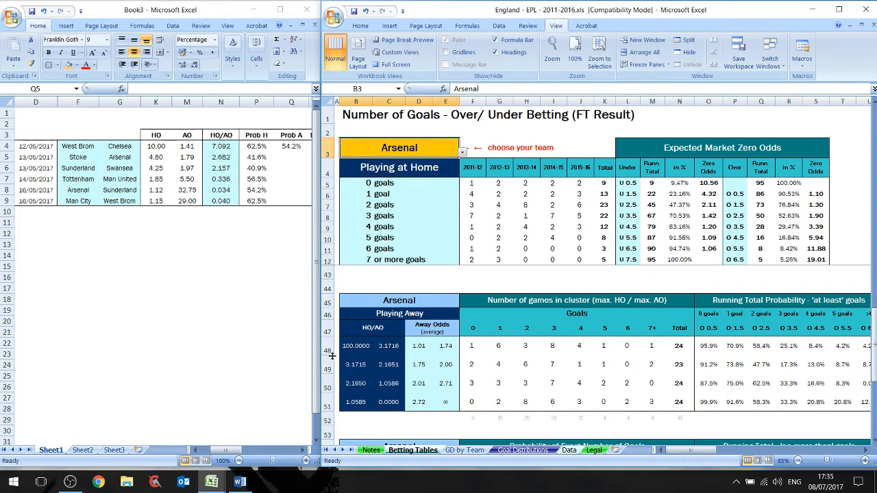
left_click(123, 323)
type("47.7")
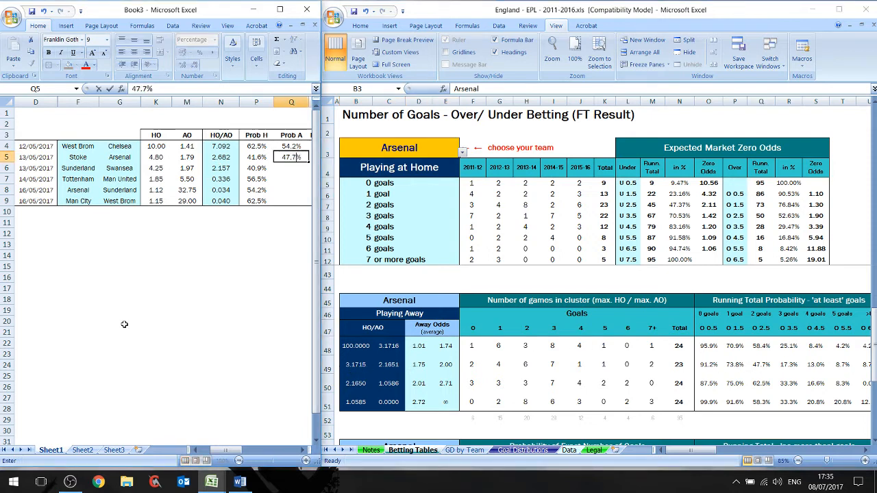
key("Return")
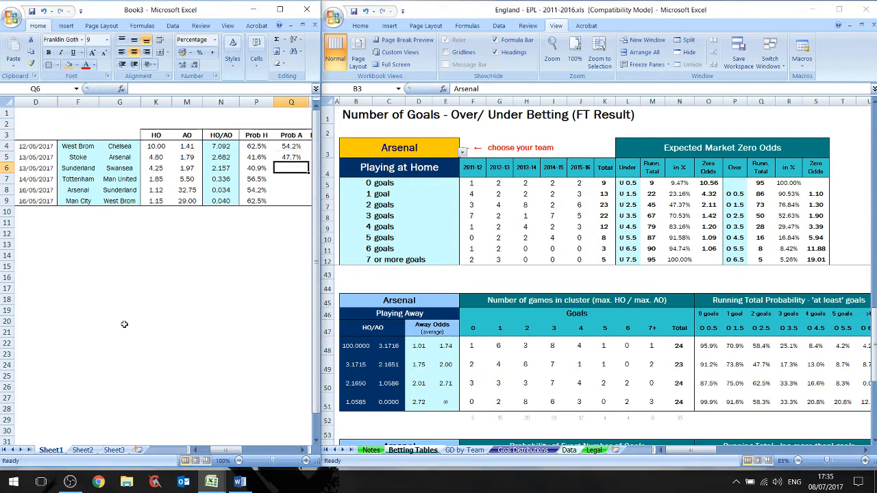
- Set the betting tables' team to Swansea and enter its away O 2.5 probability, 17.3%, as Prob A for Sunderland–Swansea
left_click(462, 155)
left_click(463, 153)
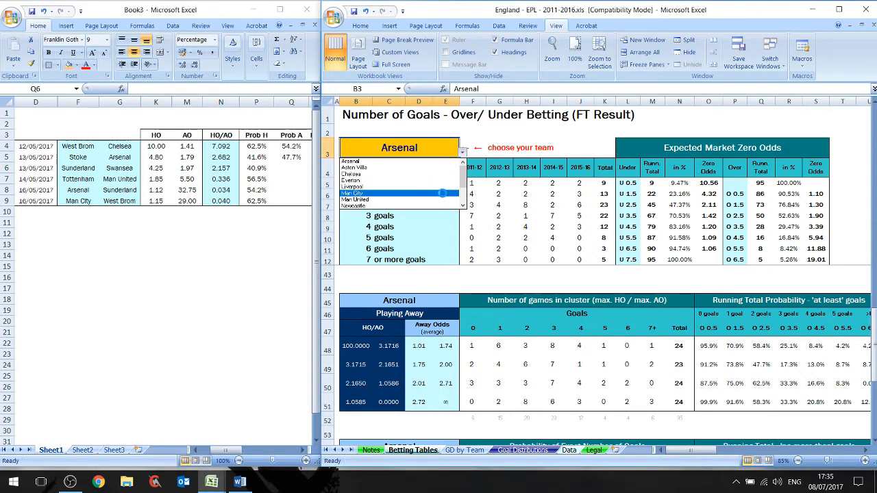
scroll(456, 198, "down", 2)
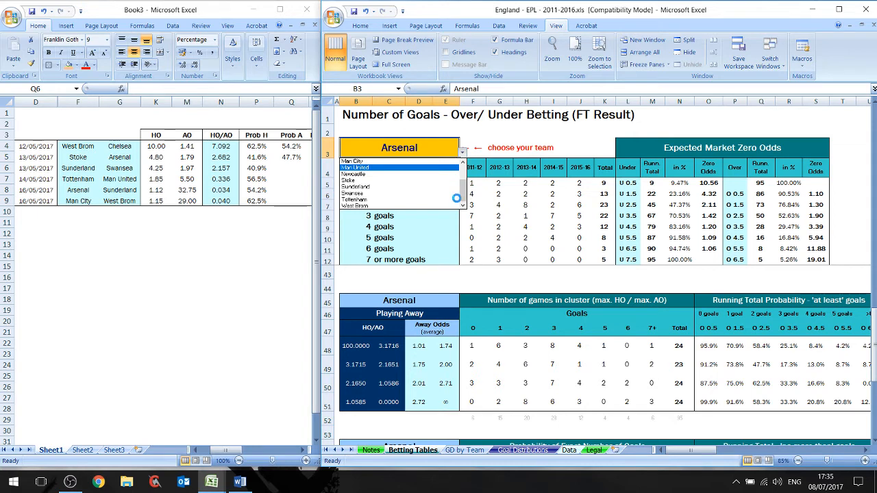
left_click(416, 193)
left_click(254, 244)
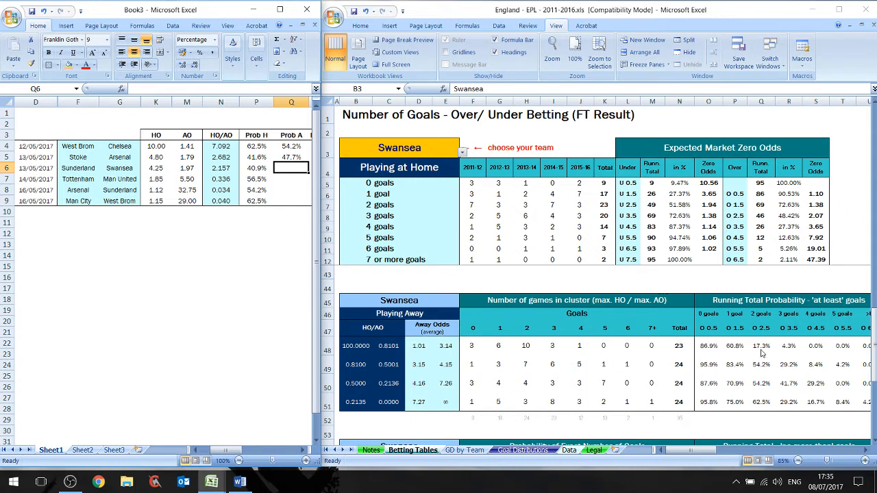
type("17.3")
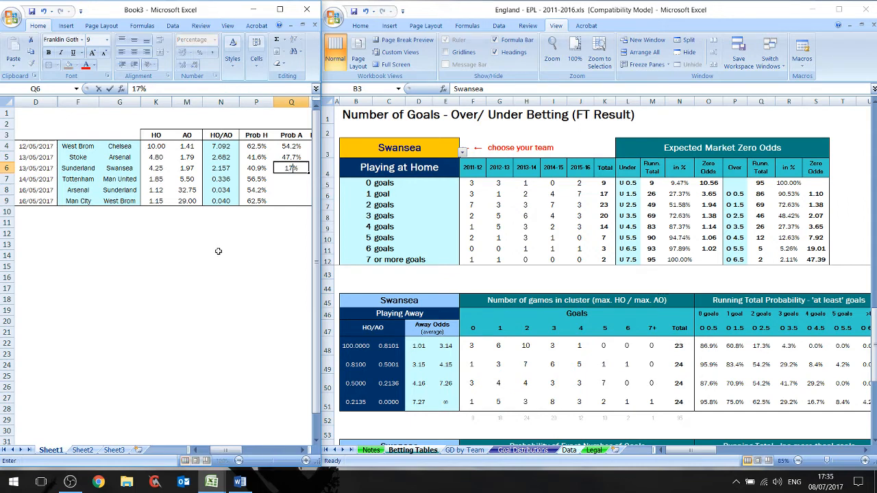
key("Return")
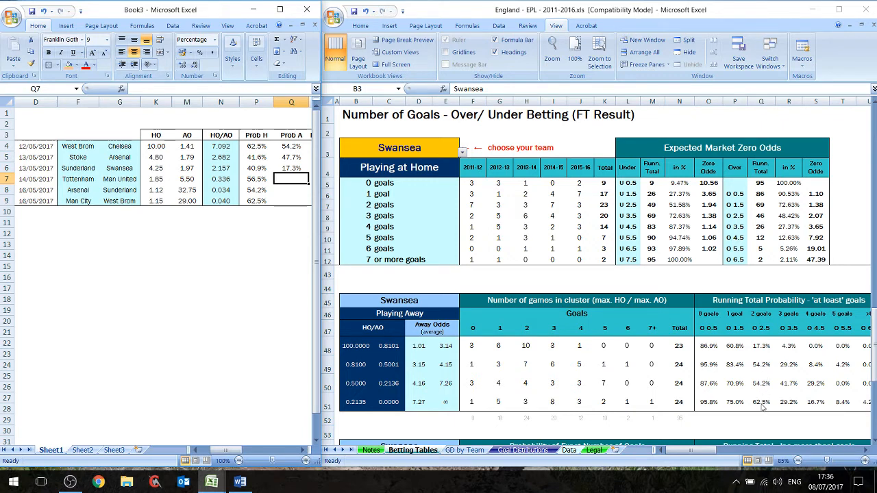
- Set the betting tables' team to Man United and enter its away O 2.5 probability, 54.2%, as Prob A for Tottenham–Man United
left_click(463, 152)
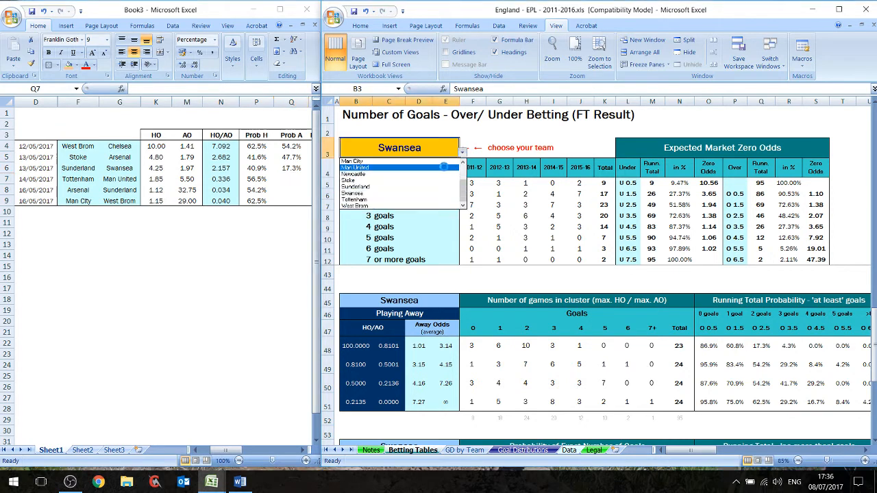
left_click(355, 167)
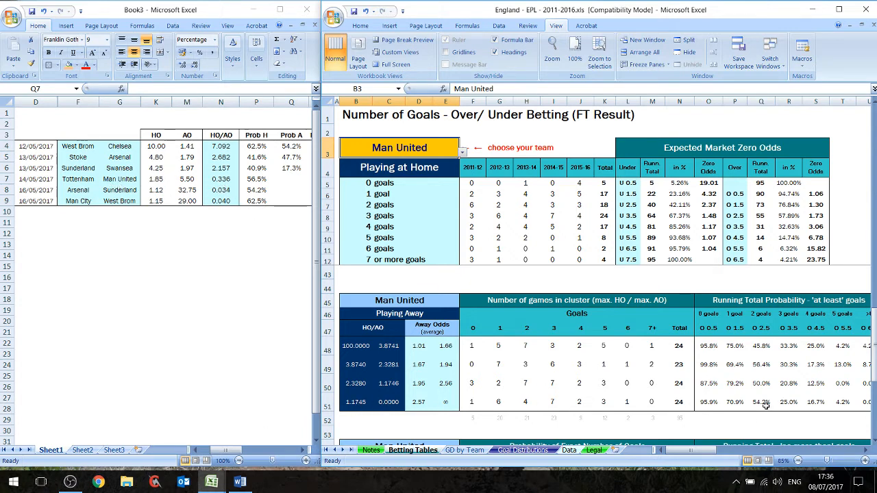
left_click(82, 336)
type("54.")
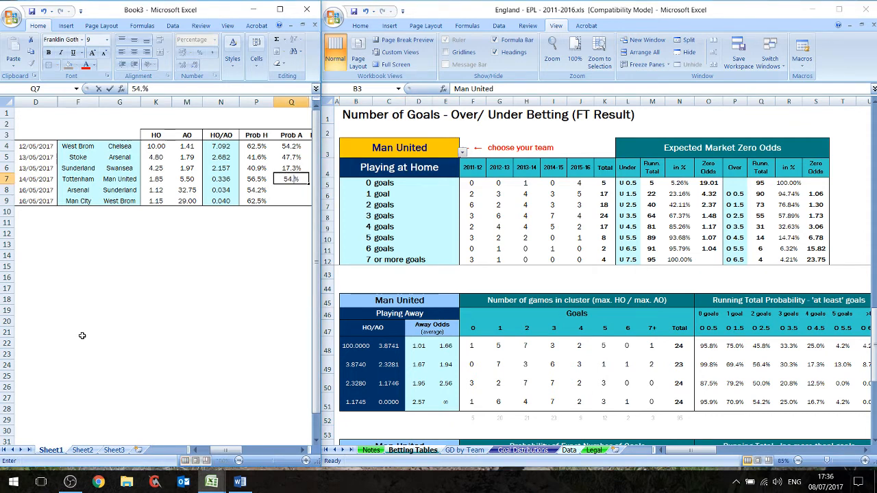
type("2")
key("Return")
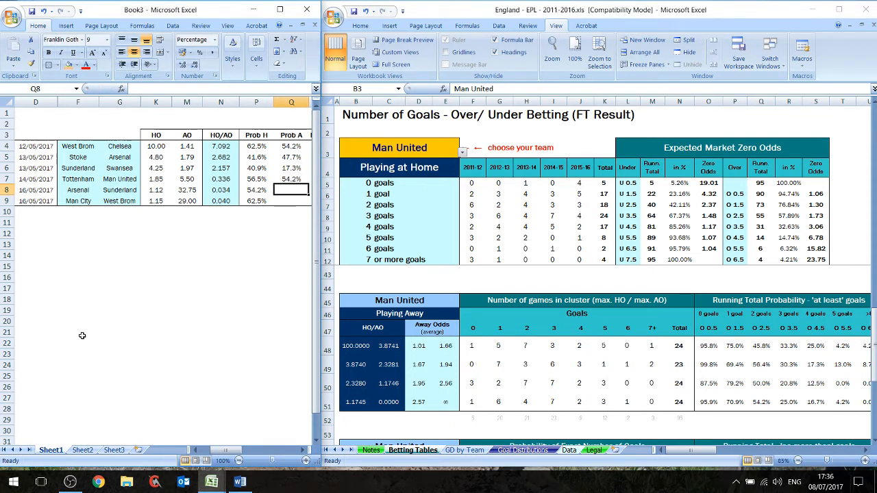
- Set the betting tables' team to Sunderland and enter its away O 2.5 probability, 66.7%, as Prob A for Arsenal–Sunderland
left_click(464, 156)
left_click(464, 155)
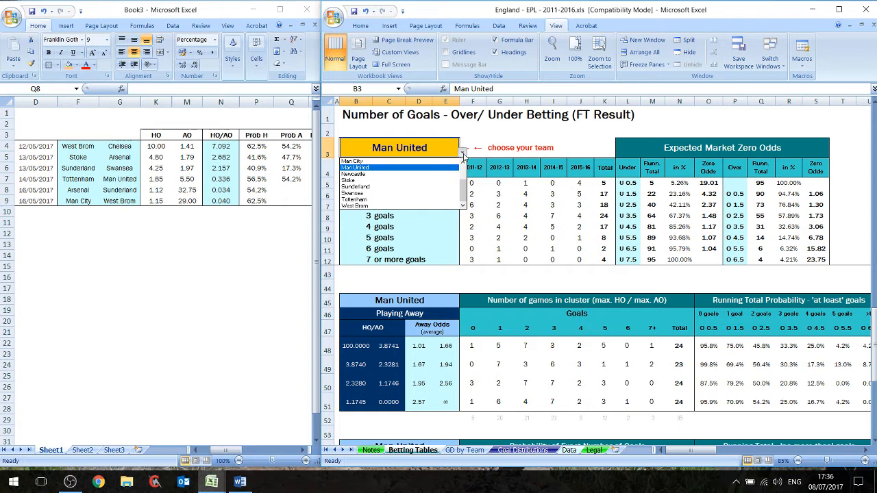
left_click(440, 187)
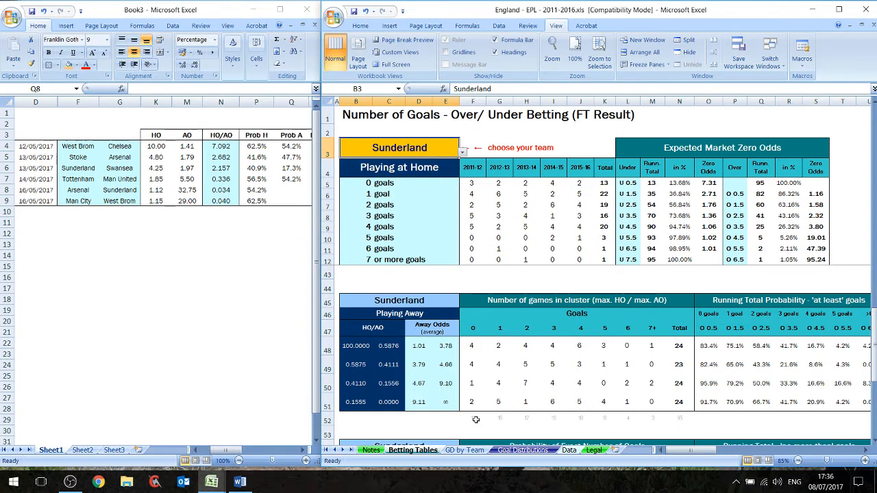
left_click(189, 314)
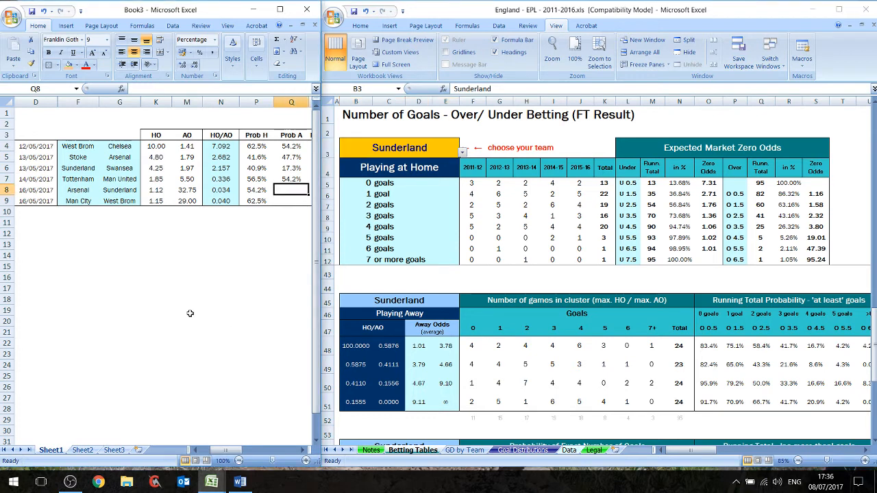
type("66.7%")
key("Return")
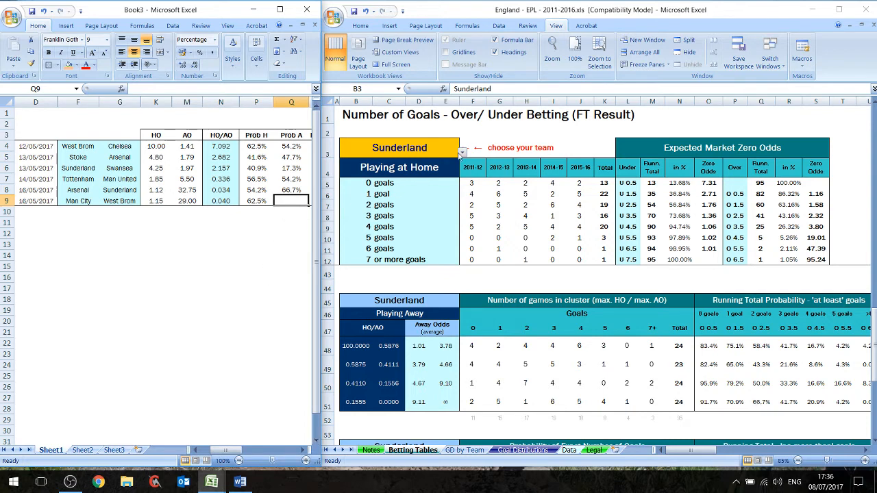
- Set the betting tables' team to West Brom and enter its away O 2.5 probability, 49.9%, as Prob A for Man City–West Brom
left_click(464, 156)
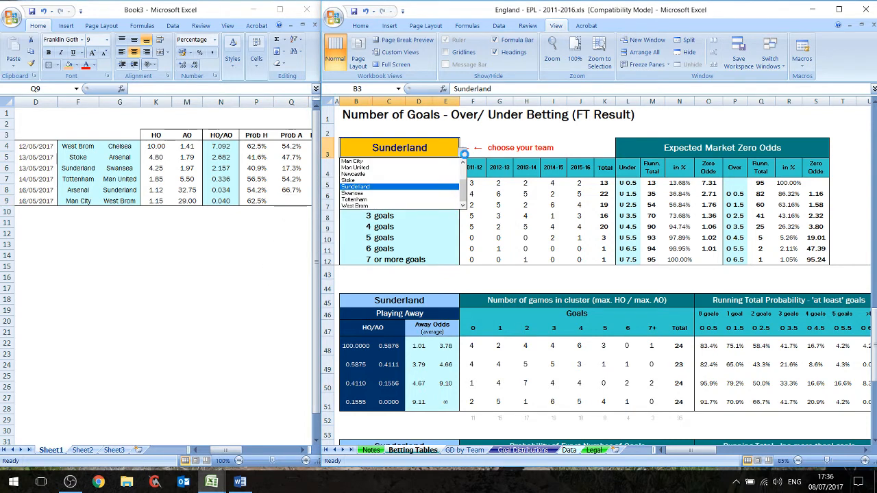
left_click(430, 206)
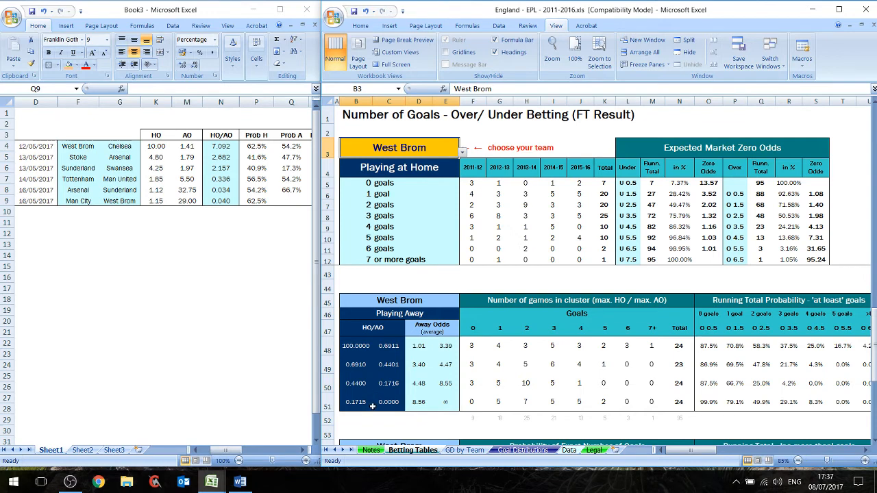
left_click(140, 379)
type("49.9")
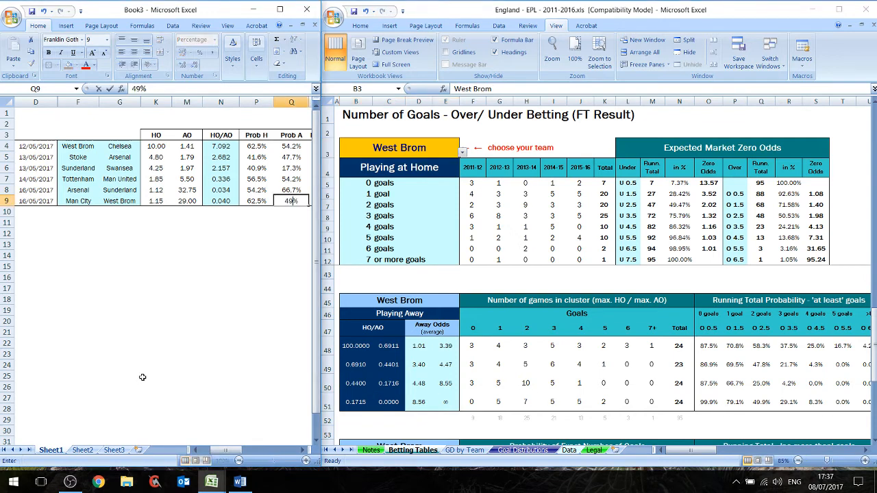
key("Return")
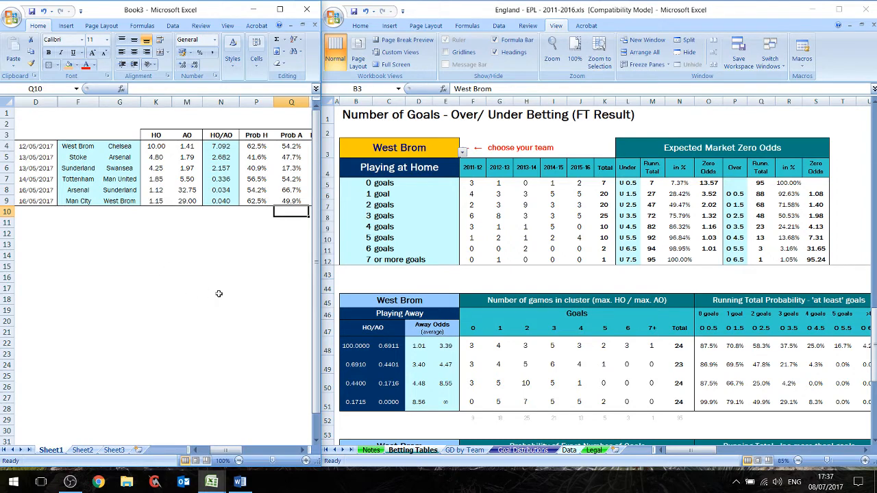
- Maximize the Book3 workbook and calculate West Brom–Chelsea's Prob. O/U in R4 with =AVERAGE(P4,Q4)
left_click(201, 310)
left_click(280, 9)
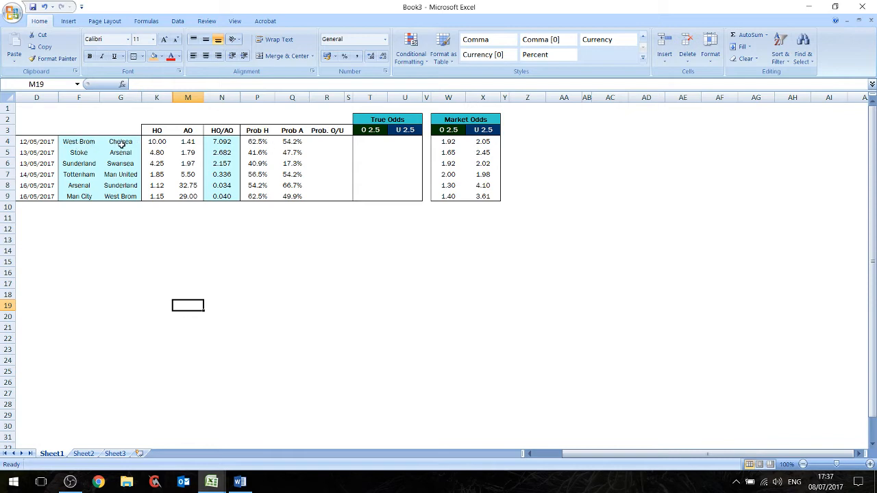
left_click(319, 143)
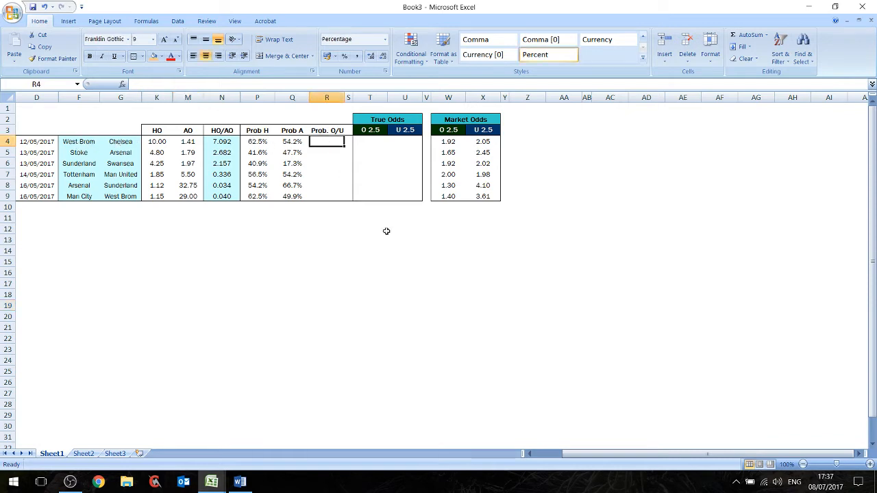
type("=AVERGA")
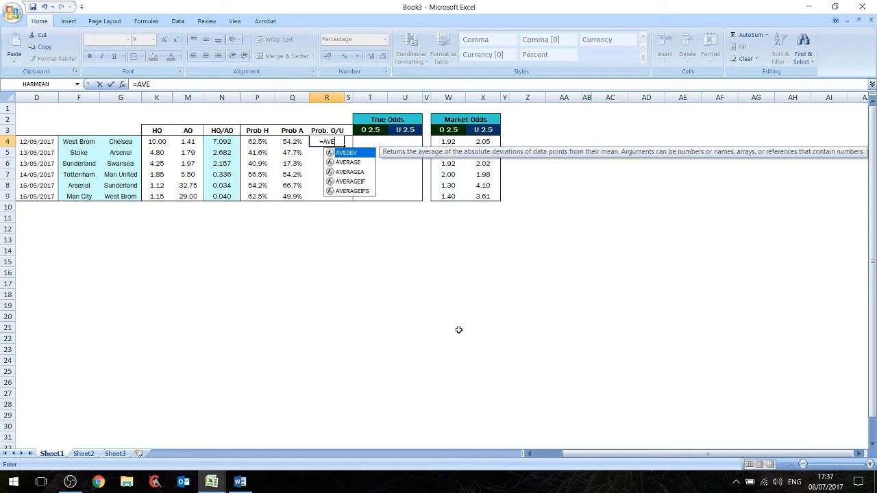
key("BackSpace")
key("BackSpace")
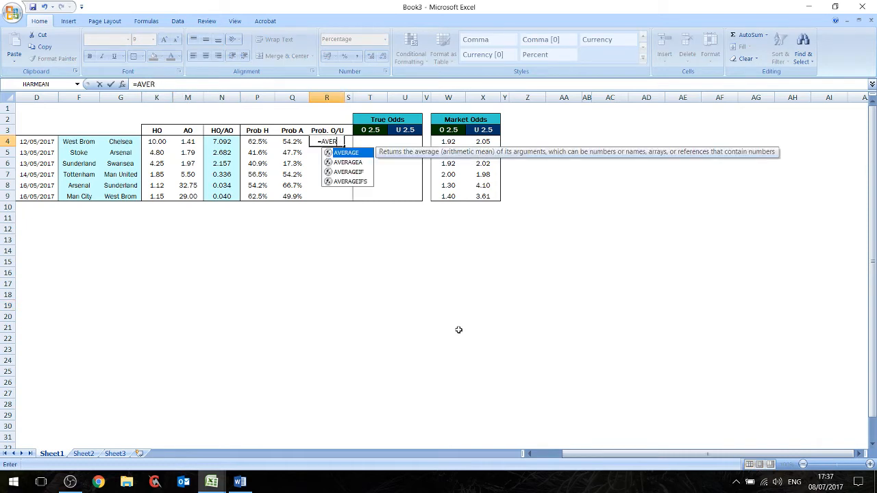
key("Tab")
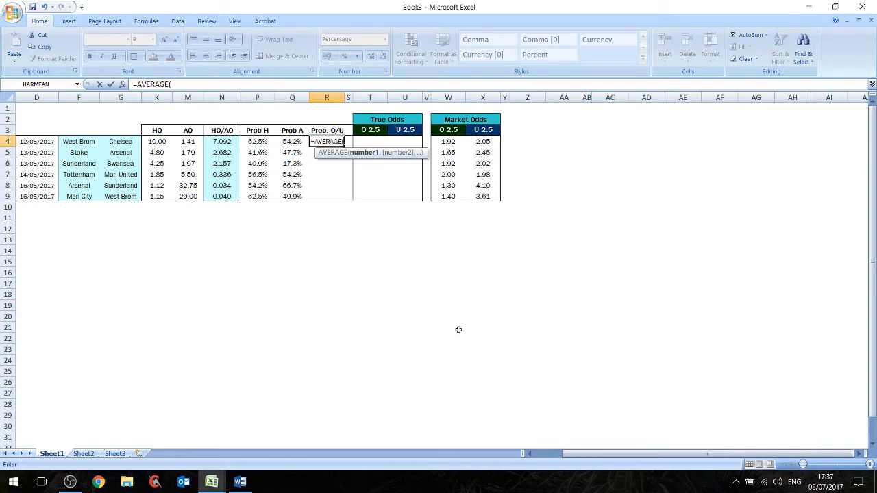
left_click(249, 142)
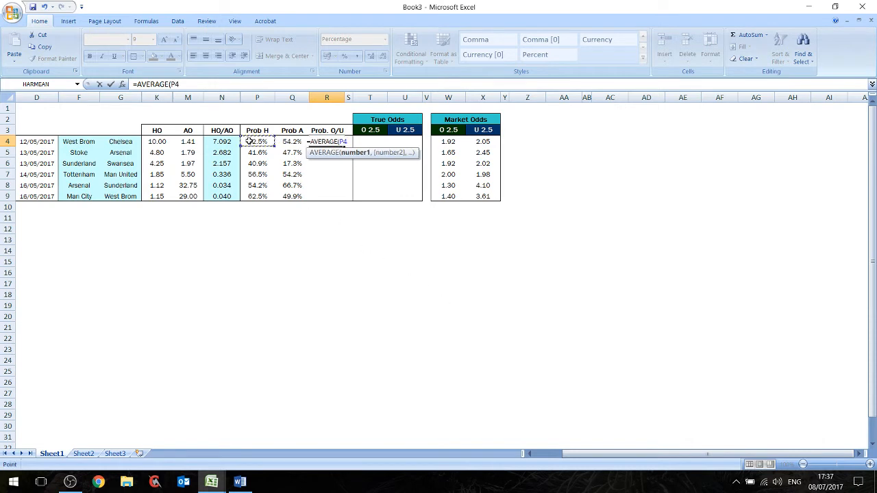
type(",")
left_click(291, 141)
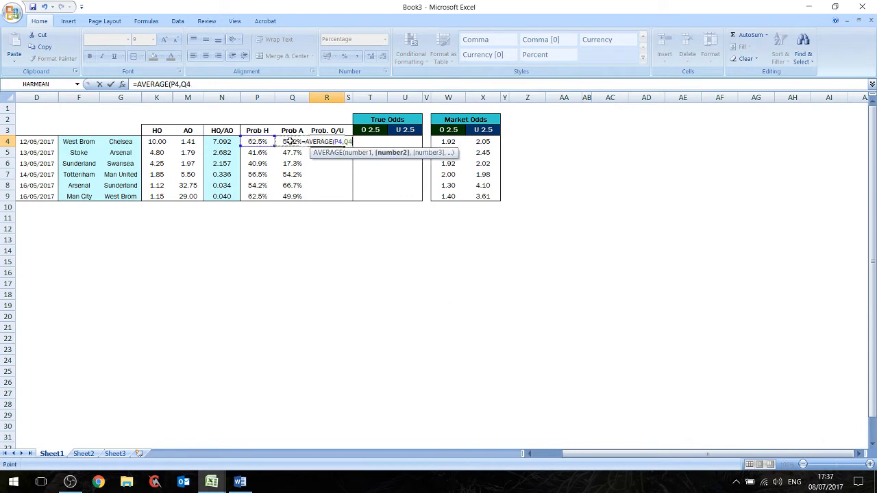
type(")")
key("Return")
key("Up")
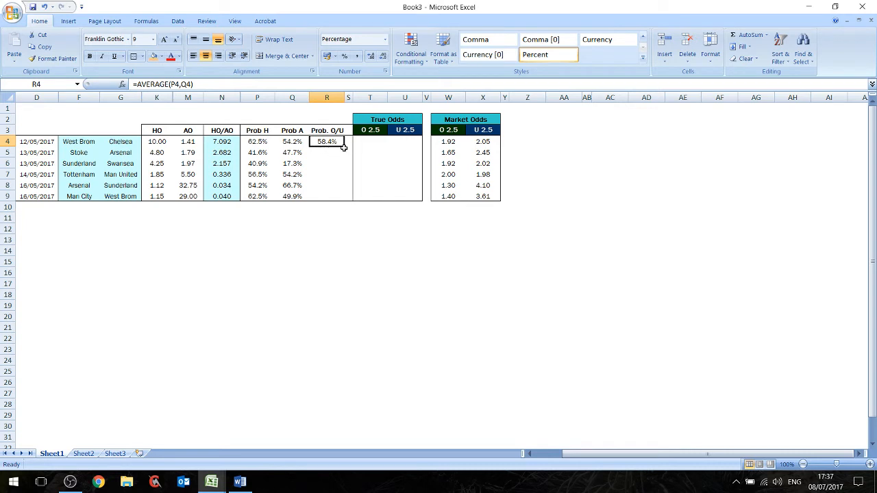
- Fill the Prob. O/U average down to R9 and replace the borders of P4:S9 with outside borders only
left_click_drag(344, 146, 254, 143)
left_click(350, 196)
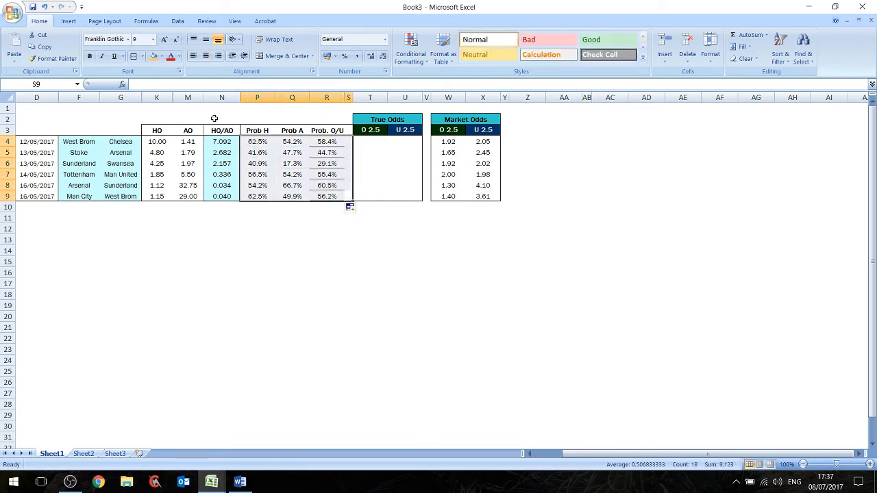
left_click(142, 57)
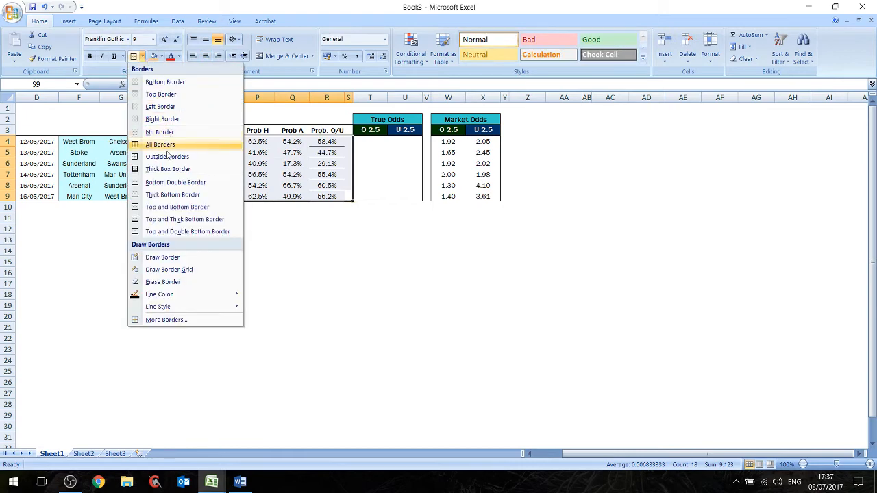
left_click(159, 131)
left_click(142, 56)
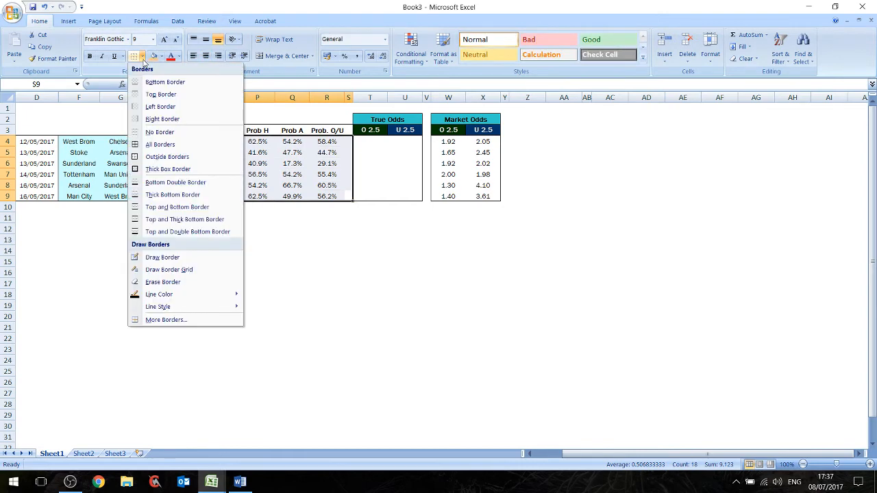
left_click(165, 157)
left_click(376, 250)
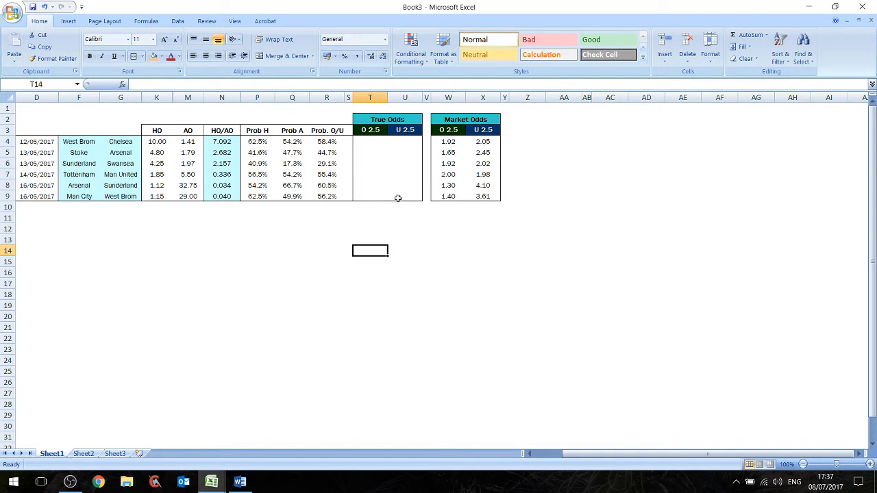
- Calculate the true O 2.5 odds in T4 as =1/R4 and fill the formula down to T9
left_click(376, 143)
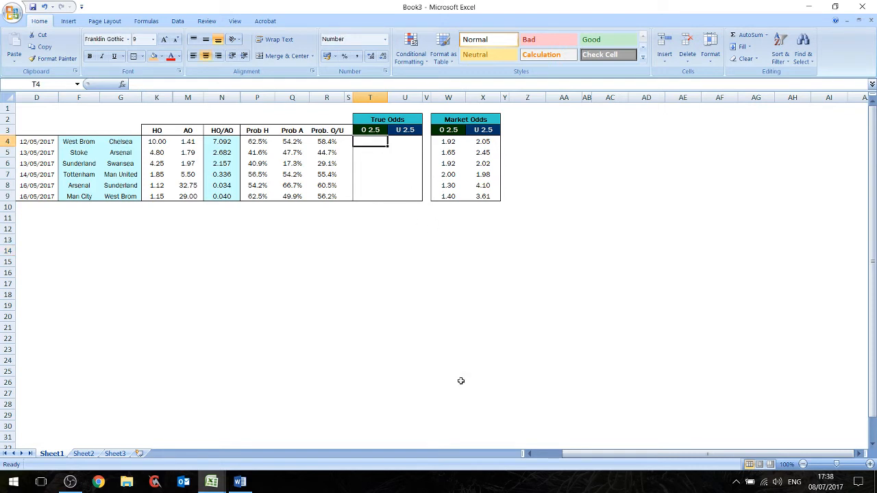
type("=")
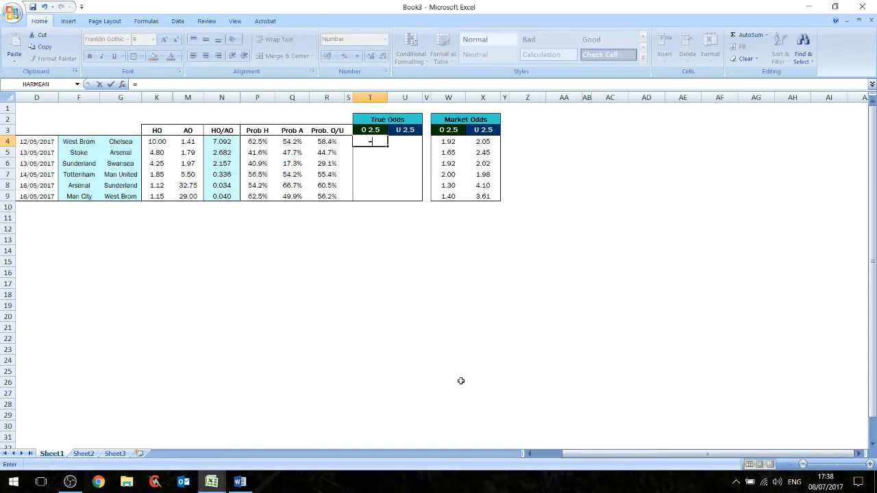
type("1/")
left_click(335, 142)
key("Return")
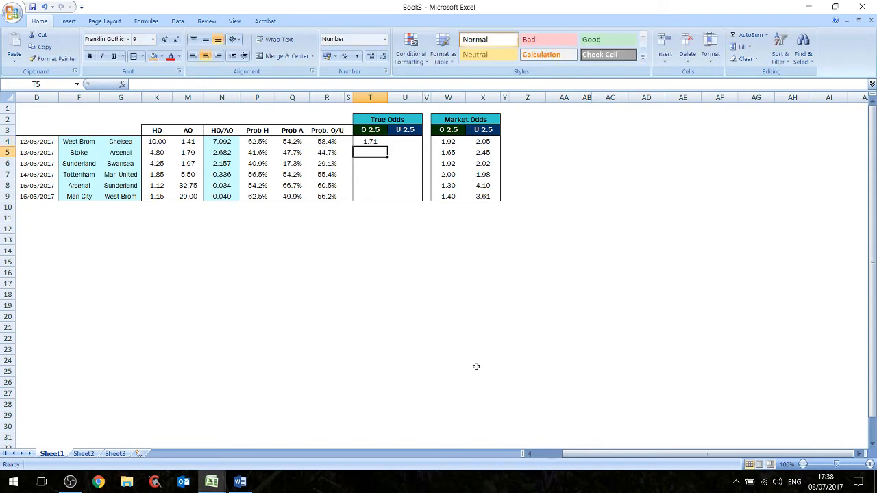
left_click(375, 142)
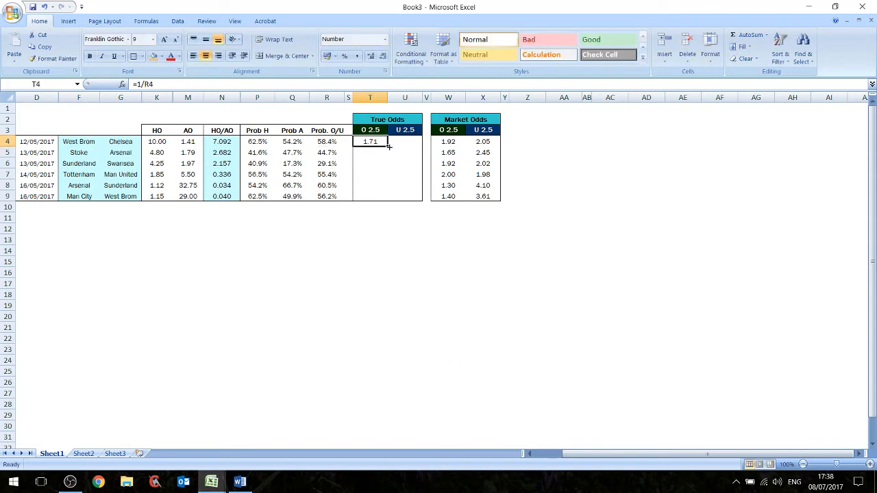
left_click_drag(387, 147, 388, 198)
left_click(348, 239)
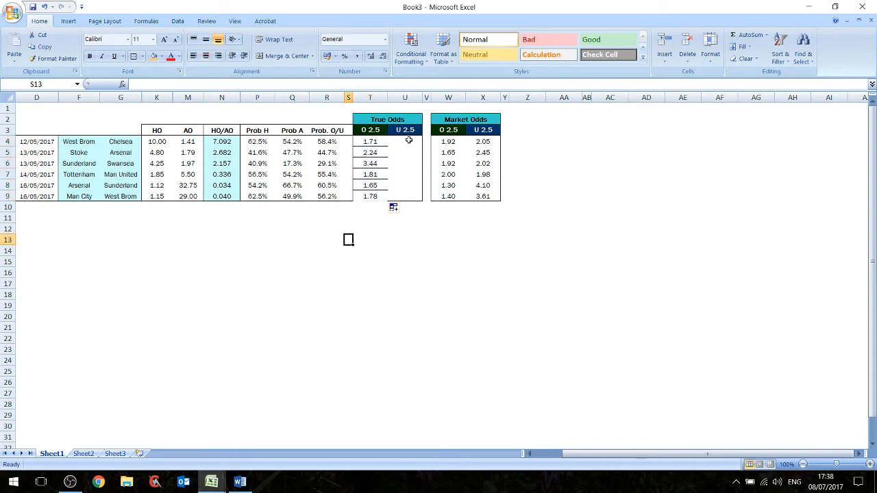
- Calculate the true U 2.5 odds in U4 as =1/(1-R4) and fill the formula down to U9
left_click(410, 141)
type("=1/")
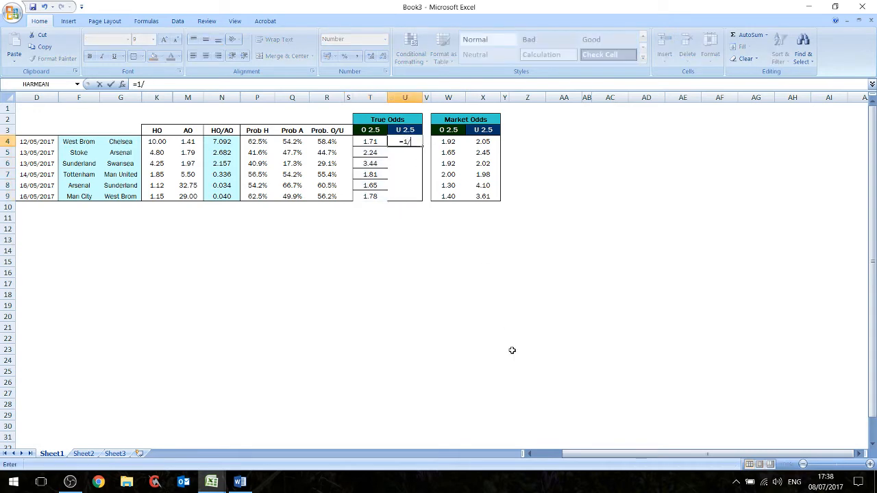
type("(1-")
left_click(327, 142)
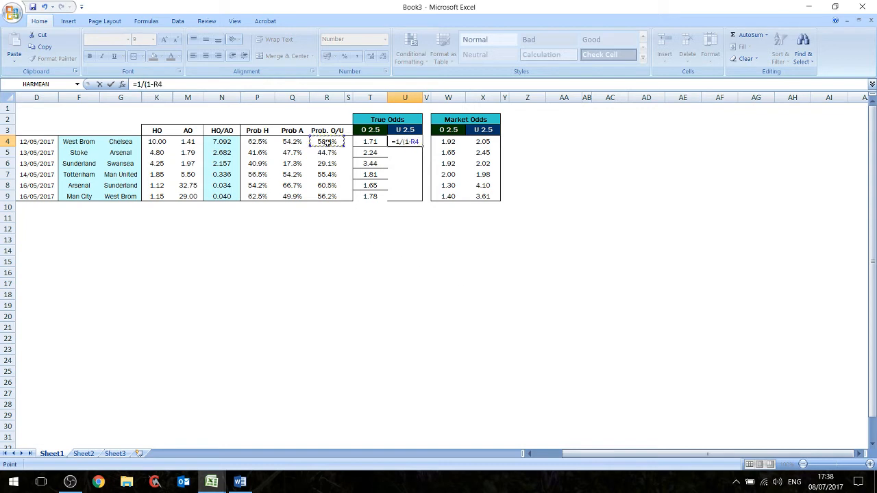
type(")")
key("Return")
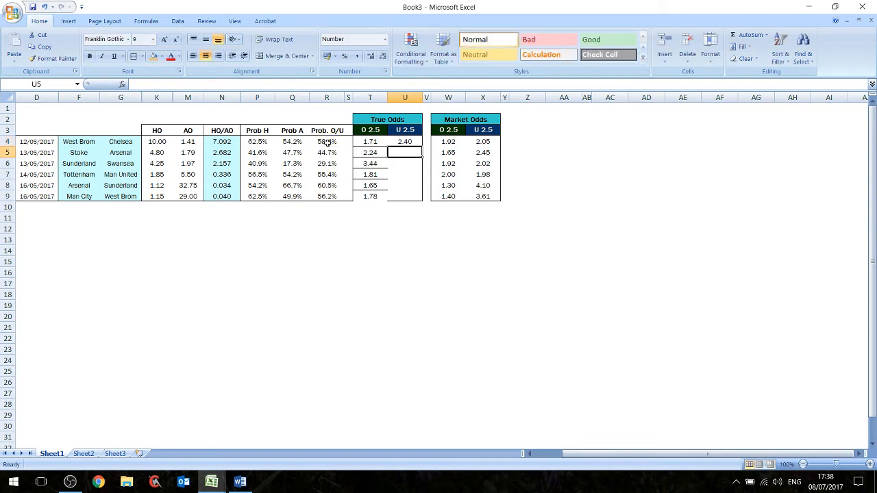
left_click(405, 141)
left_click_drag(421, 147, 370, 142)
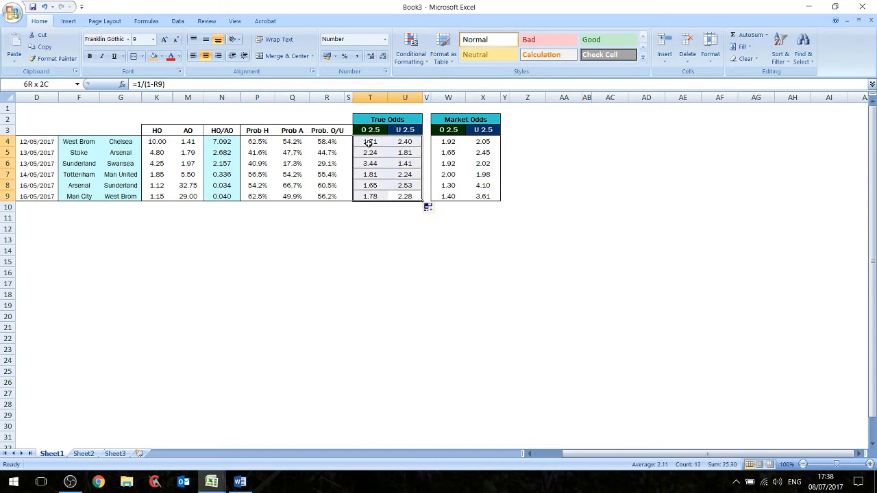
- Clear the borders of the true odds cells T4:U9 and apply outside borders only
left_click(143, 57)
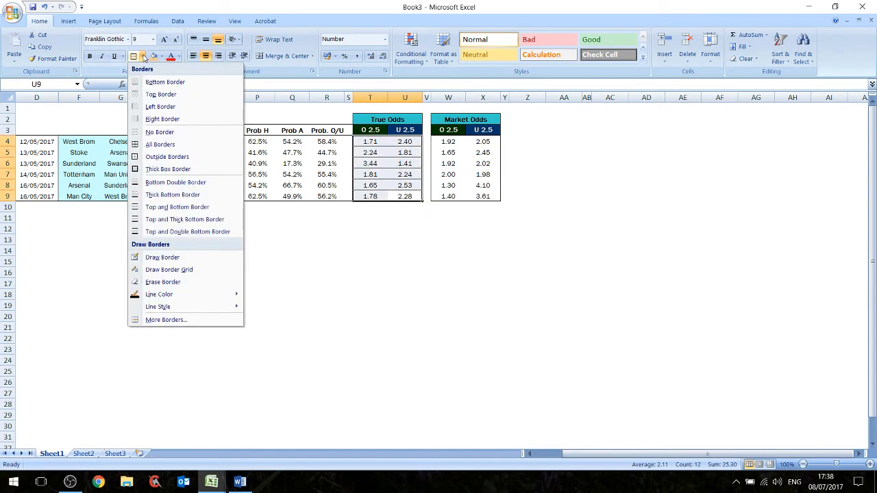
left_click(160, 132)
left_click(142, 57)
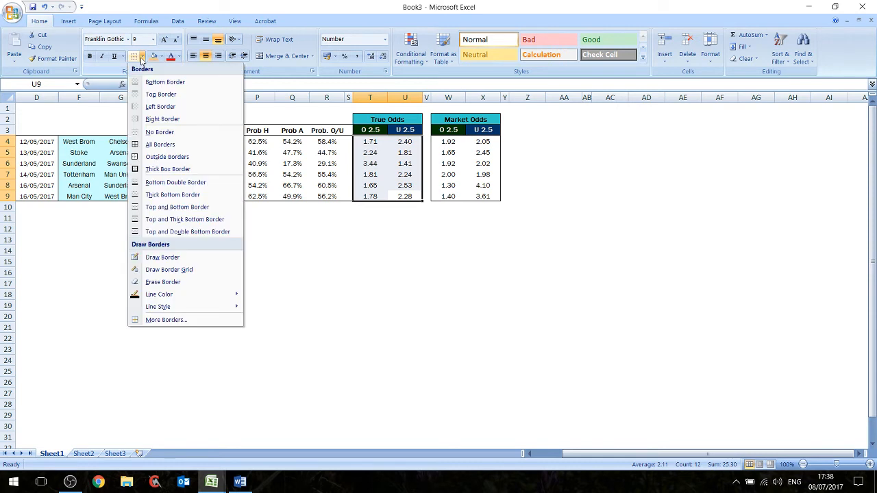
left_click(167, 156)
left_click(426, 239)
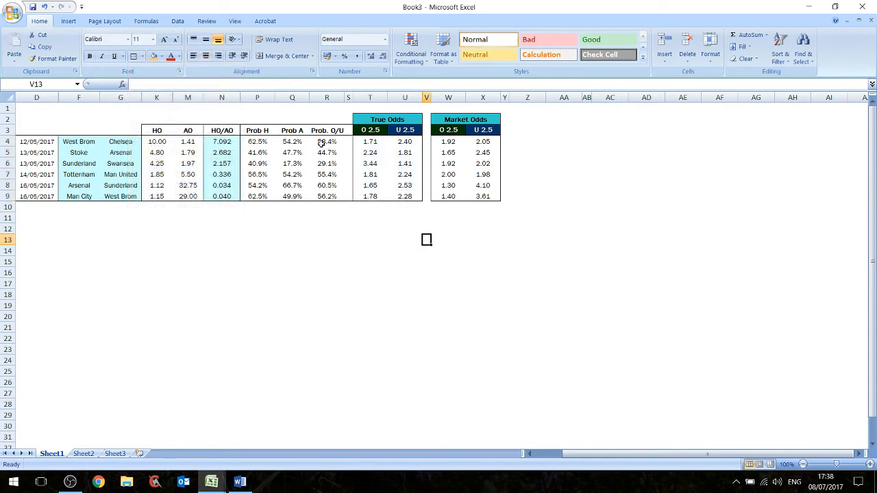
- Review the Prob. O/U averages and the true U 2.5 odds formulas against the market U 2.5 odds
left_click(322, 142)
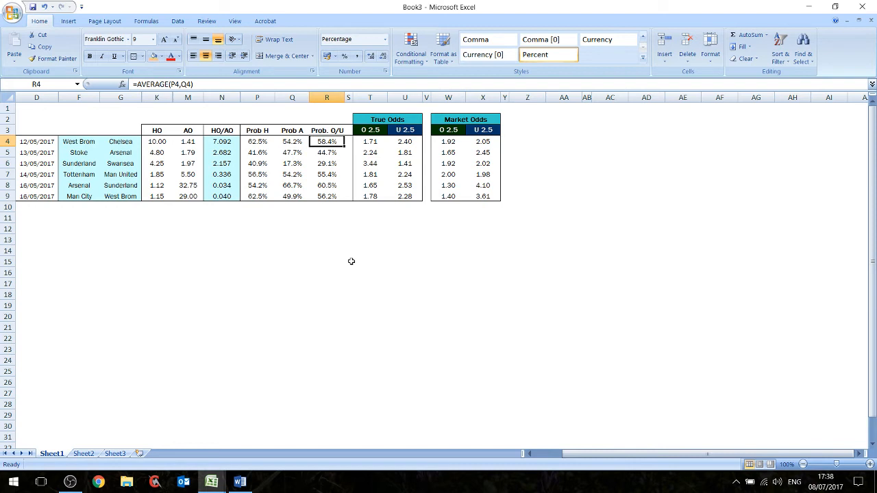
key("Down")
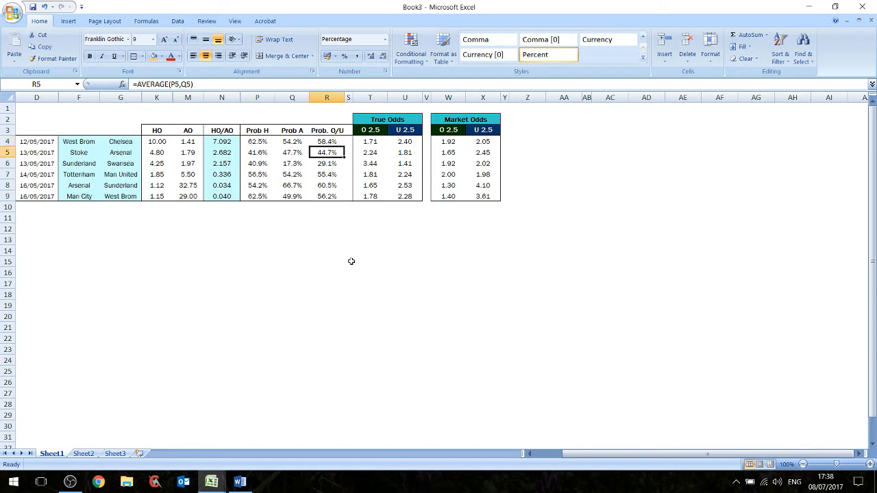
key("Up")
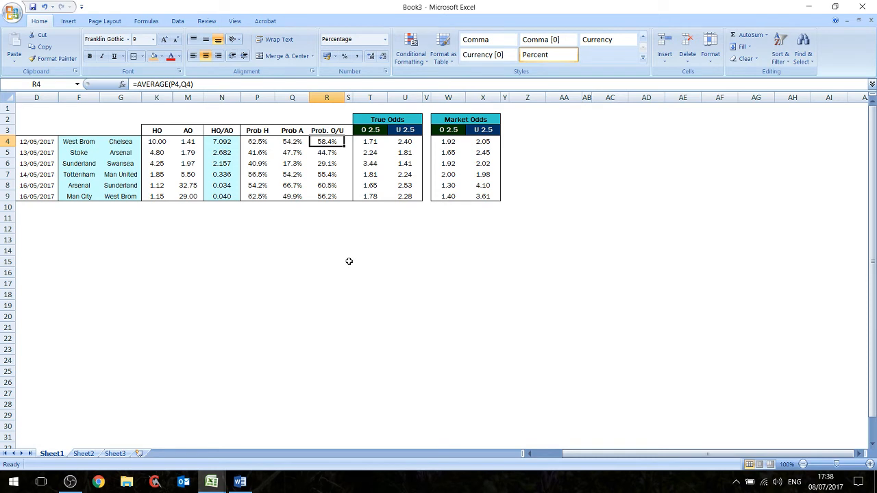
left_click(407, 143)
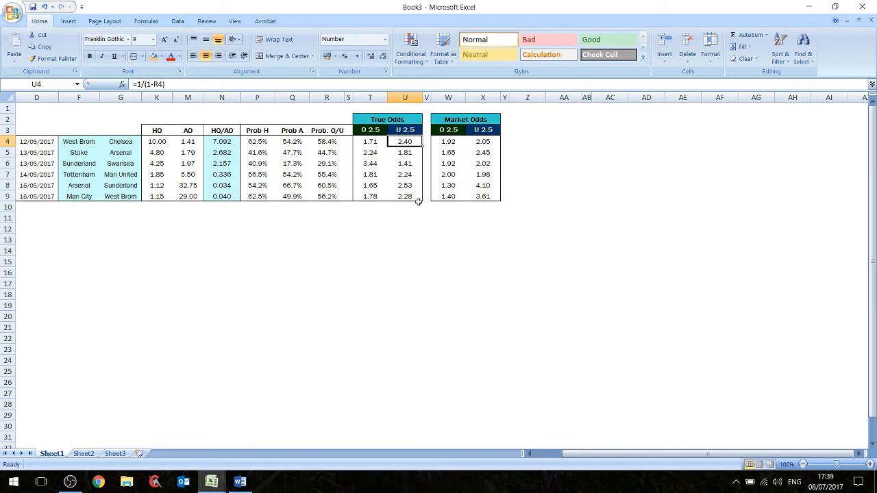
left_click(408, 197)
left_click(482, 197)
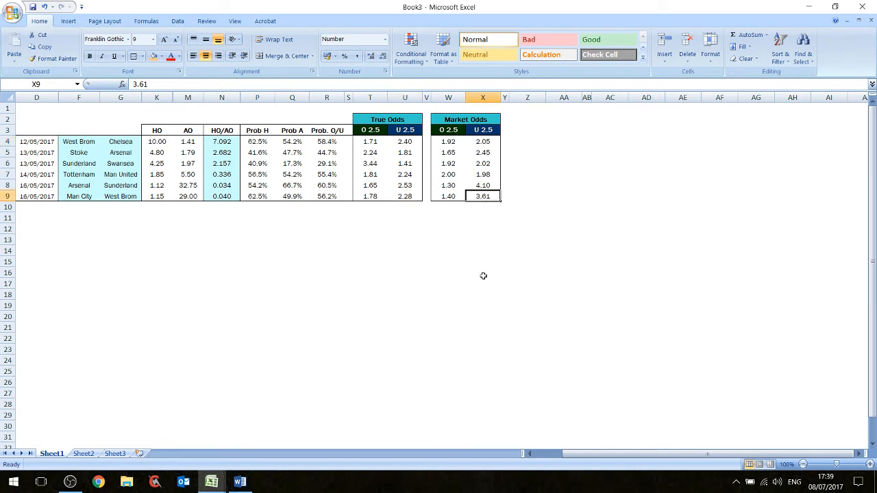
- Fill the market odds that are lower than the true odds with light orange: X4, W5, W6, X7, W8 and W9
left_click(486, 142)
left_click(448, 153, "ctrl")
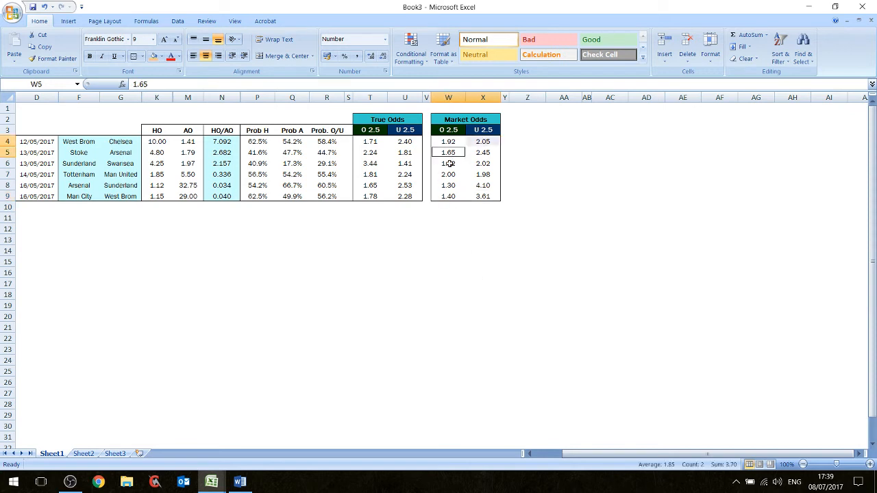
left_click(454, 166, "ctrl")
left_click(477, 174, "ctrl")
left_click(446, 185, "ctrl")
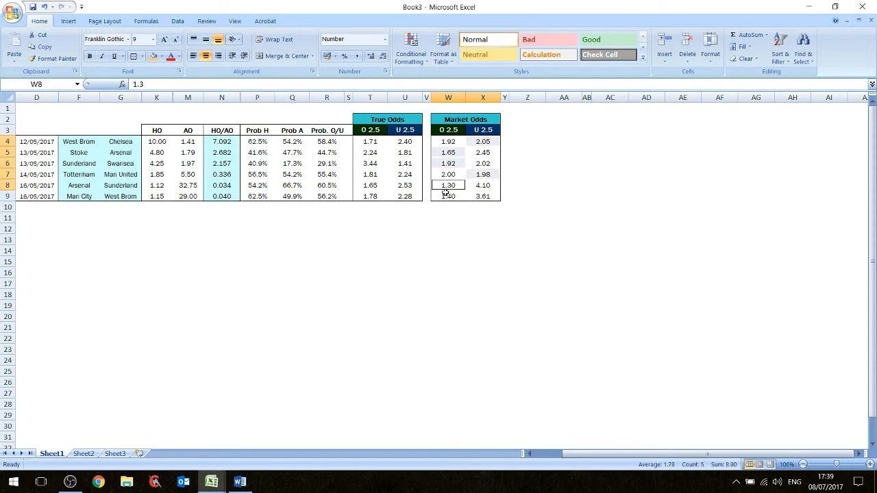
left_click(447, 198, "ctrl")
left_click(153, 56)
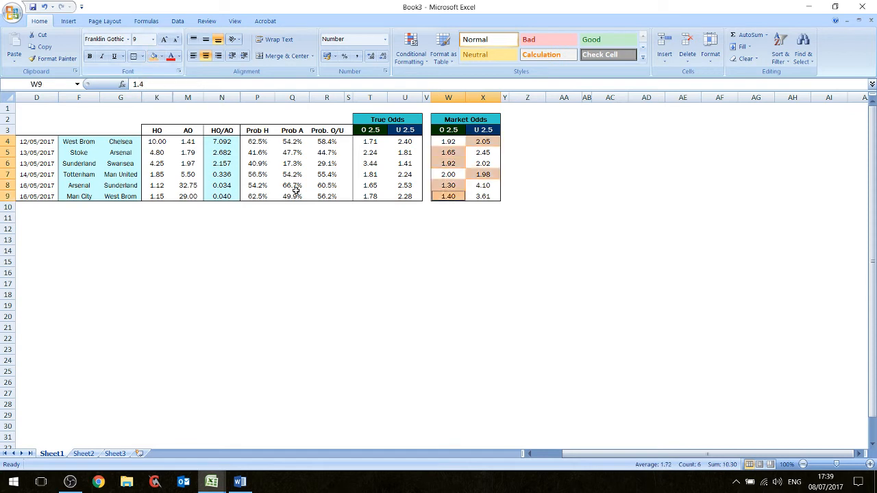
left_click(456, 216)
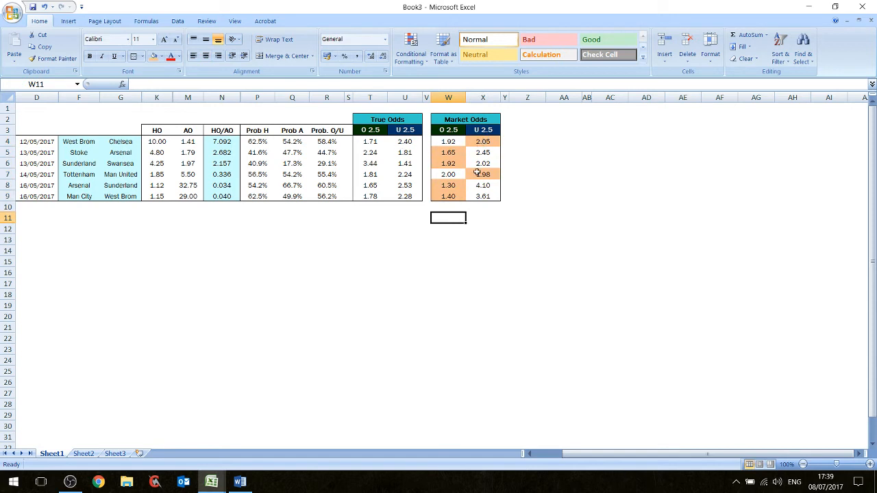
- Copy the formatting of the market odds W4:X9 onto the true odds T4:U9 with Format Painter
left_click(484, 195)
left_click_drag(483, 195, 448, 141)
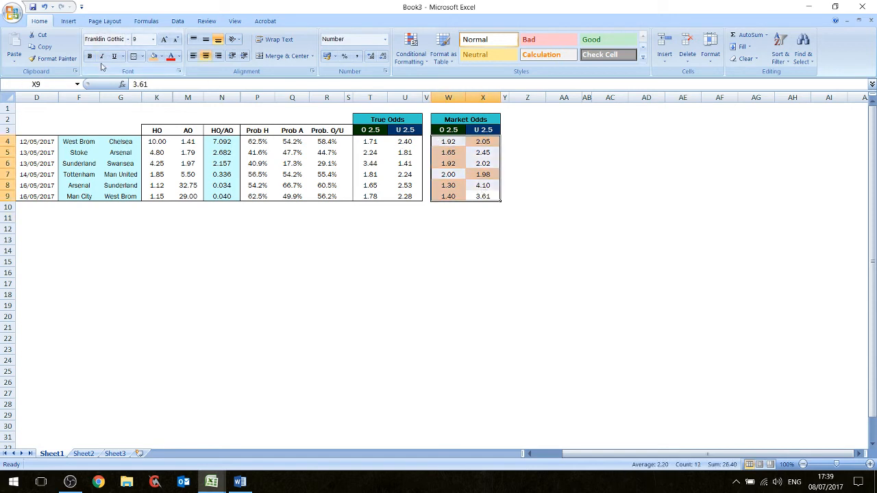
left_click(51, 58)
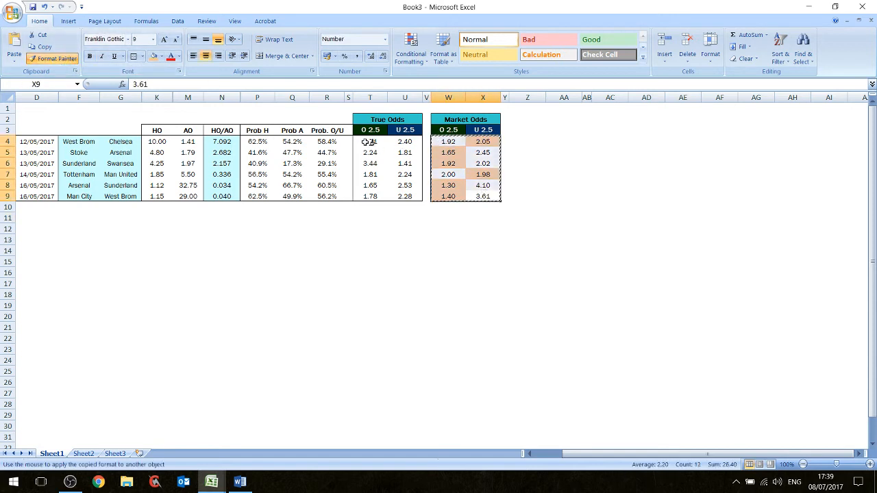
left_click_drag(370, 141, 405, 196)
left_click(455, 240)
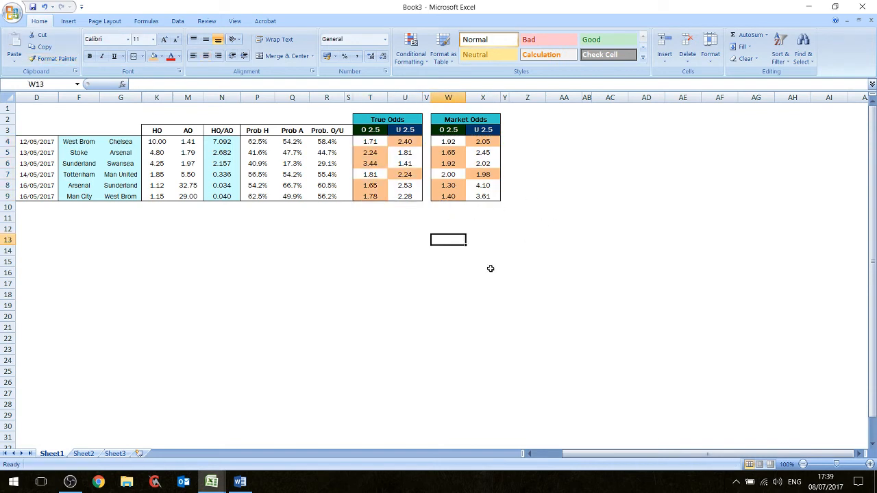
- Compare the true odds with the market odds for West Brom–Chelsea U 2.5 and Sunderland–Swansea O 2.5, including their underlying inputs
left_click(405, 141)
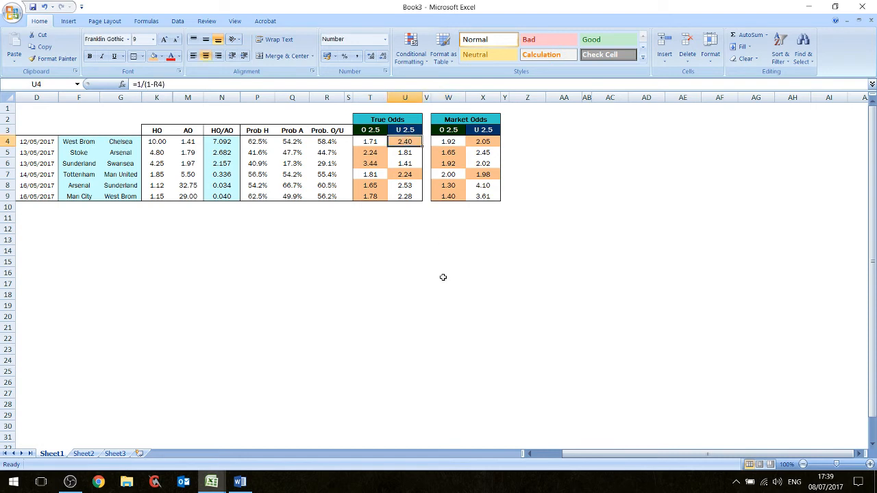
key("Right")
key("Right")
key("Right")
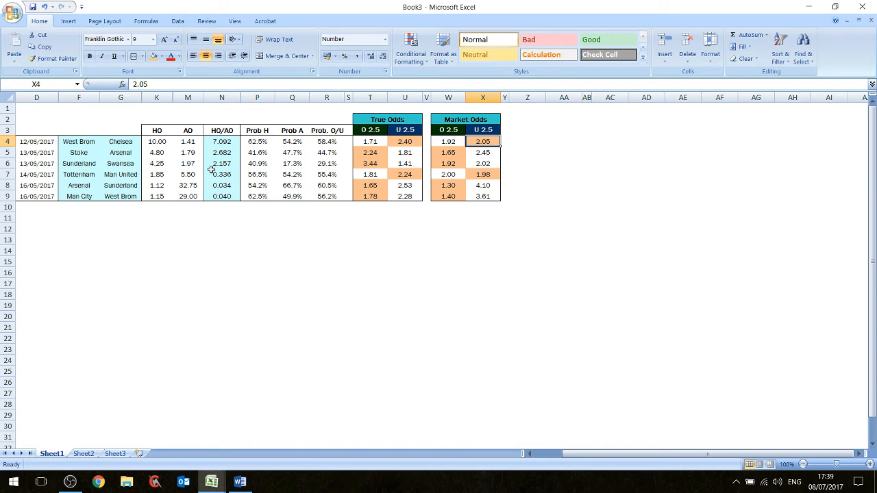
left_click(286, 164)
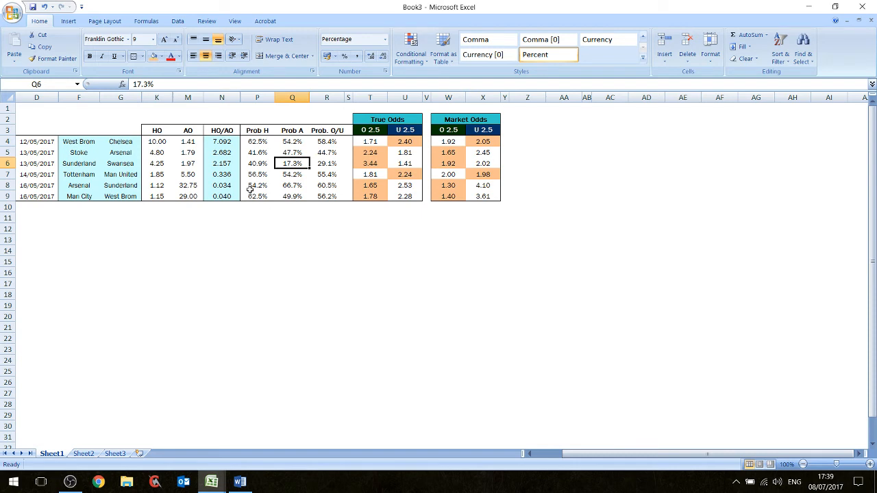
left_click(183, 165)
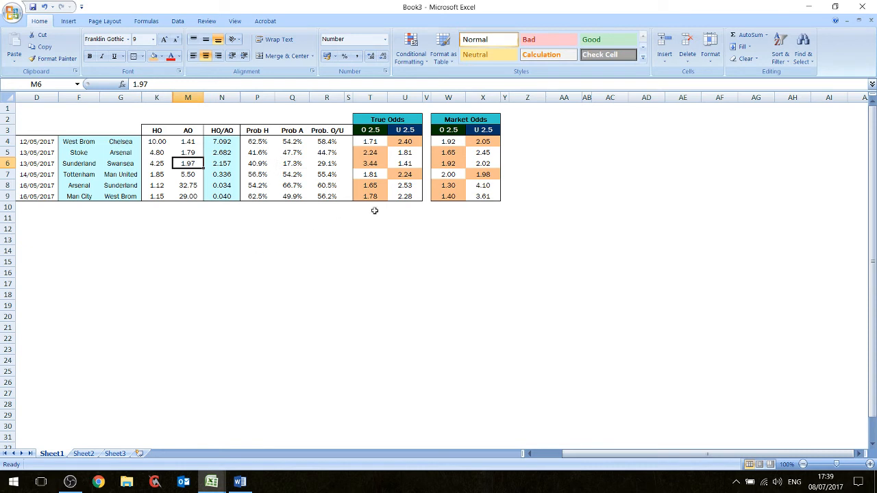
left_click(370, 164)
left_click(458, 166)
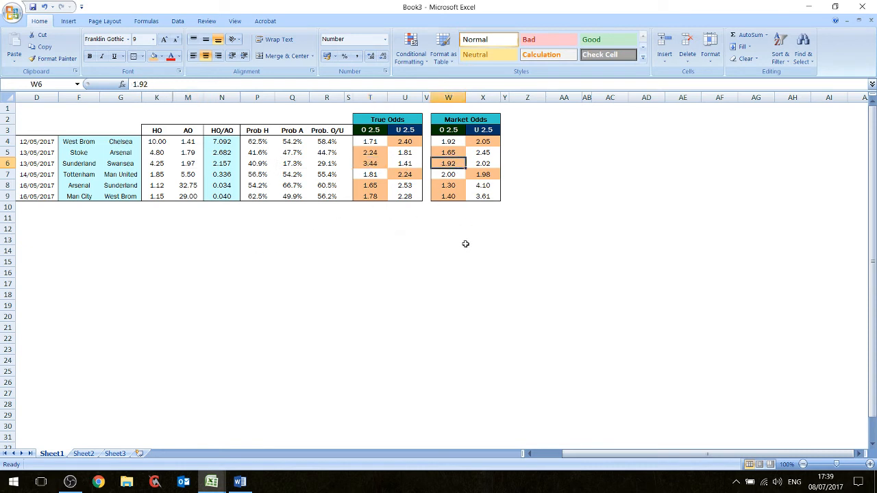
left_click(375, 165)
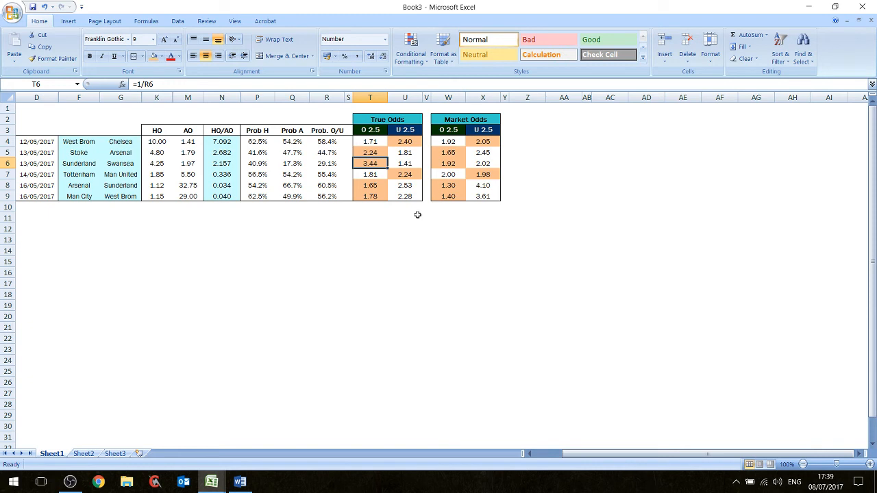
left_click(449, 165)
left_click(370, 164, "ctrl")
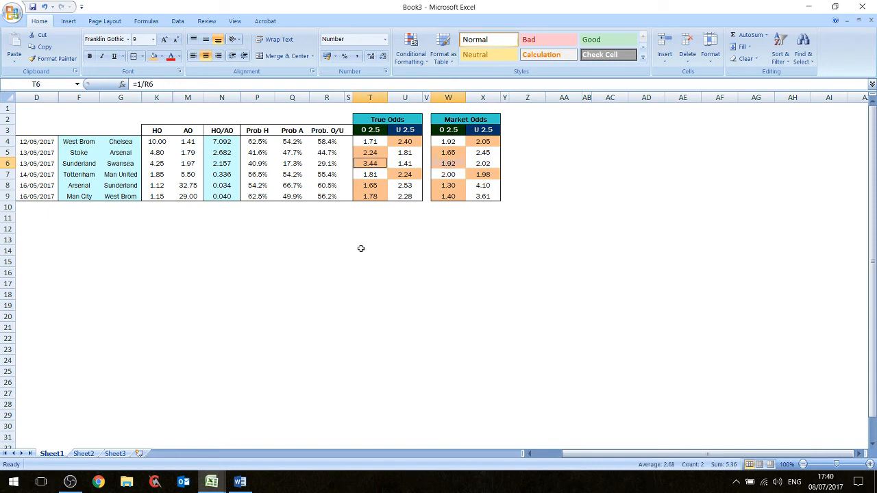
- Unhide the goals columns H to J between G and K and check the total goals for Sunderland–Swansea
mouse_move(157, 97)
left_mouse_down()
mouse_move(128, 97)
mouse_move(151, 98)
left_mouse_up()
right_click(151, 98)
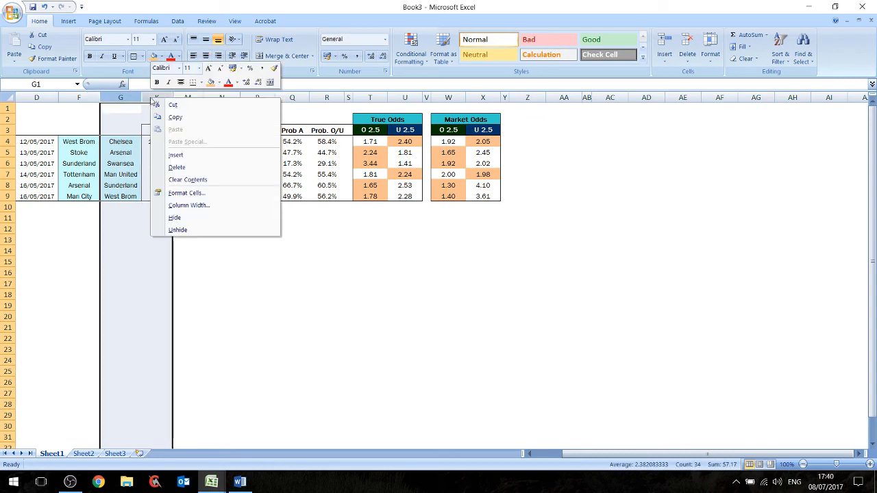
left_click(192, 230)
left_click(174, 230)
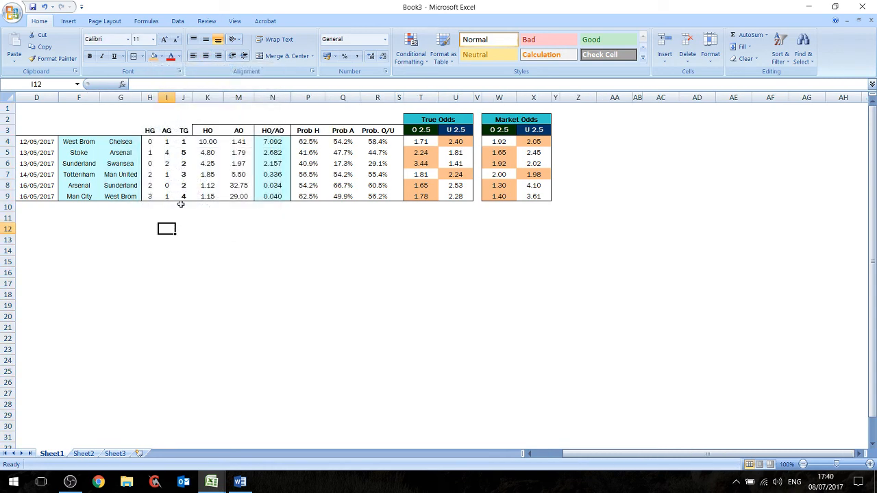
left_click(182, 163)
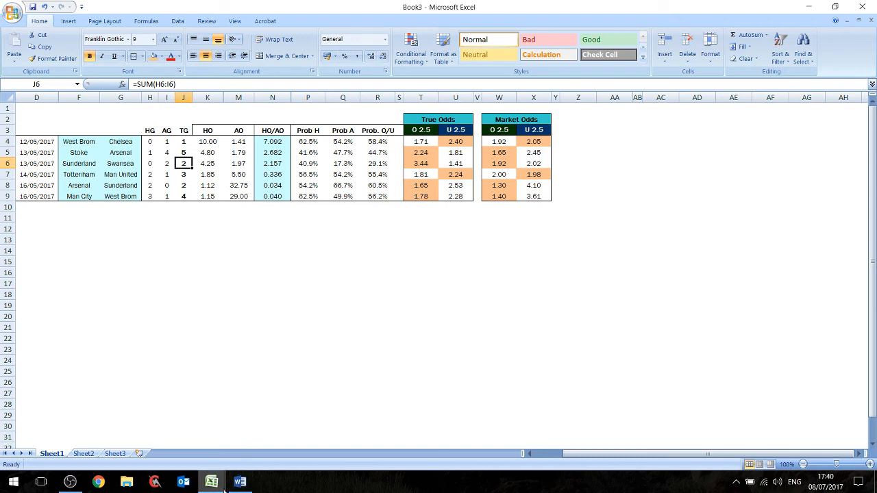
- Switch to the England - EPL - 2011-2016 workbook, maximize it and choose Sunderland as the team in the Betting Tables
mouse_move(216, 487)
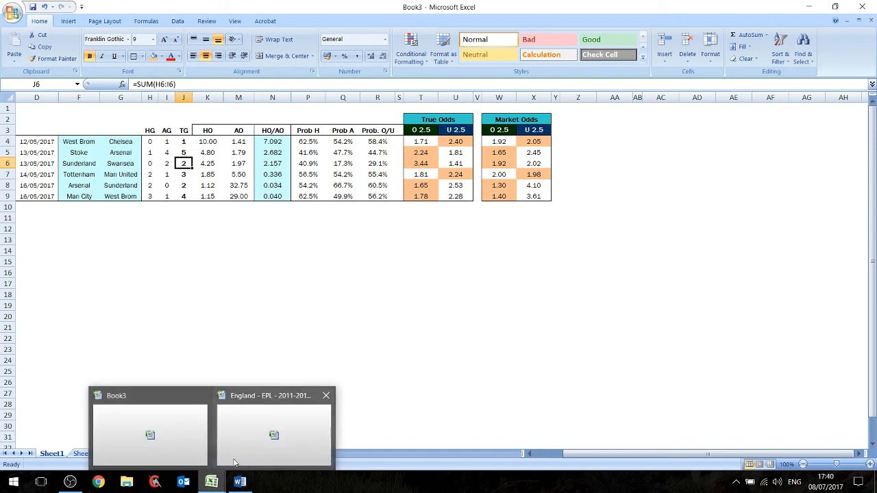
left_click(249, 440)
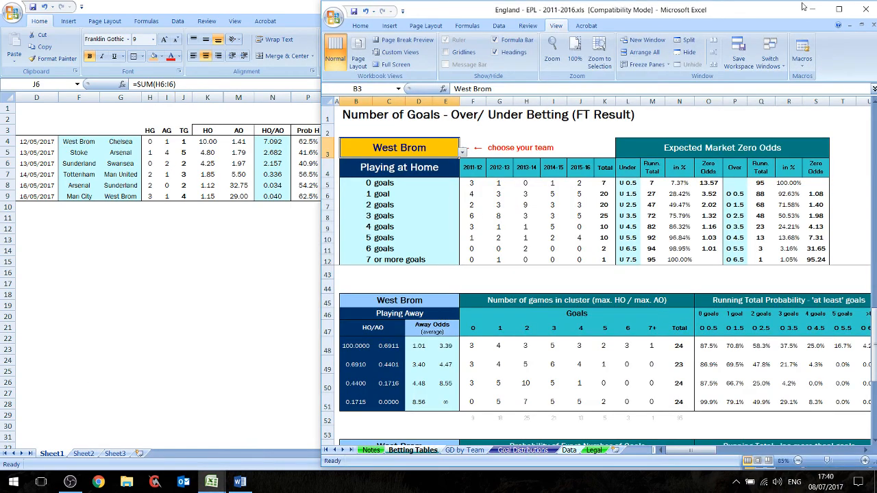
left_click(839, 9)
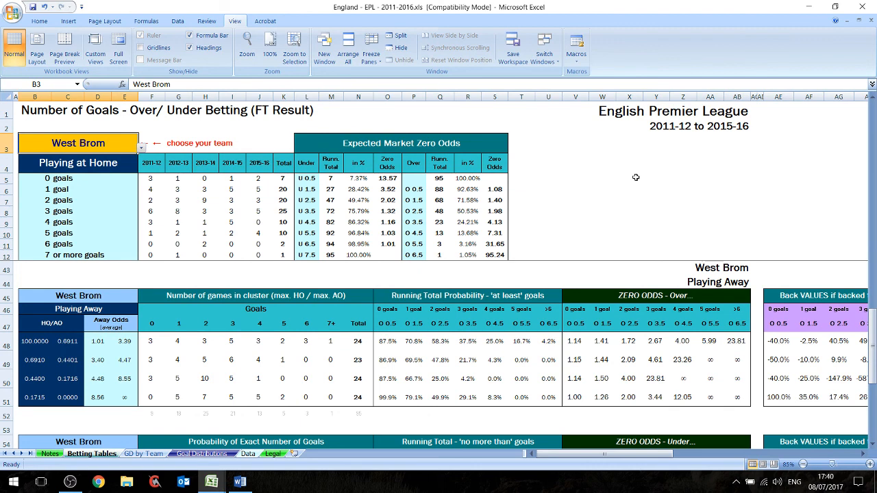
left_click(142, 148)
left_click(94, 181)
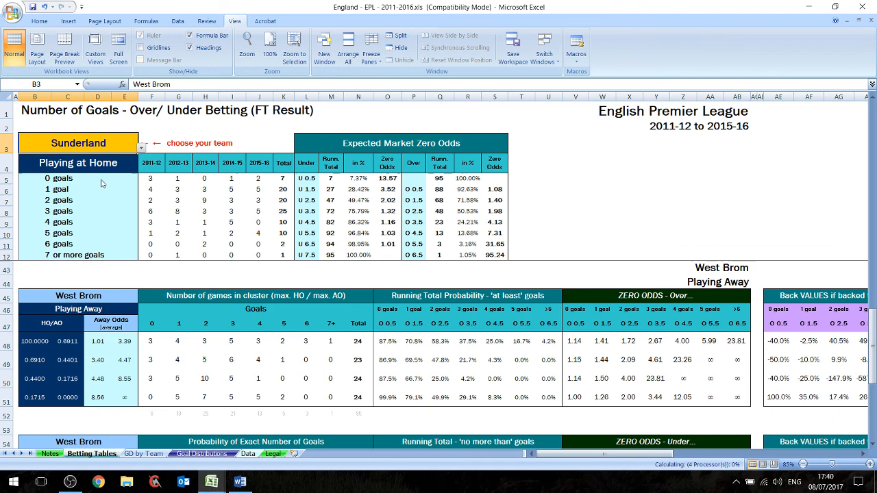
left_click(141, 149)
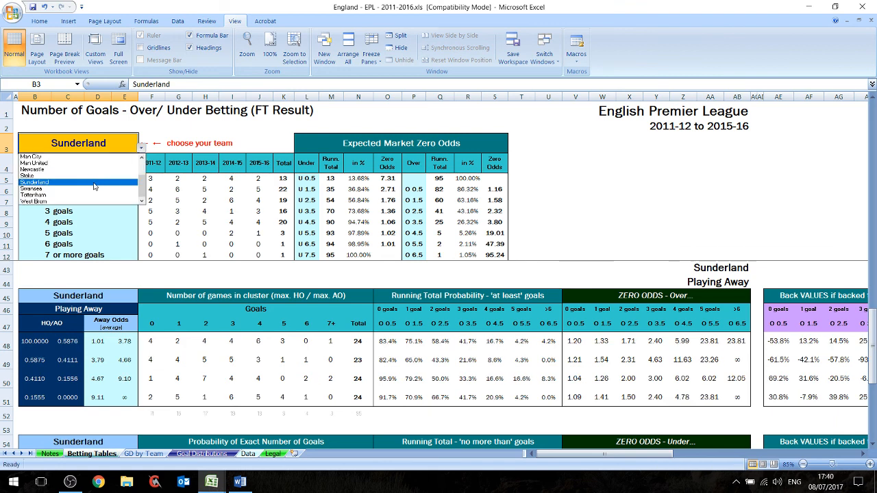
left_click(94, 183)
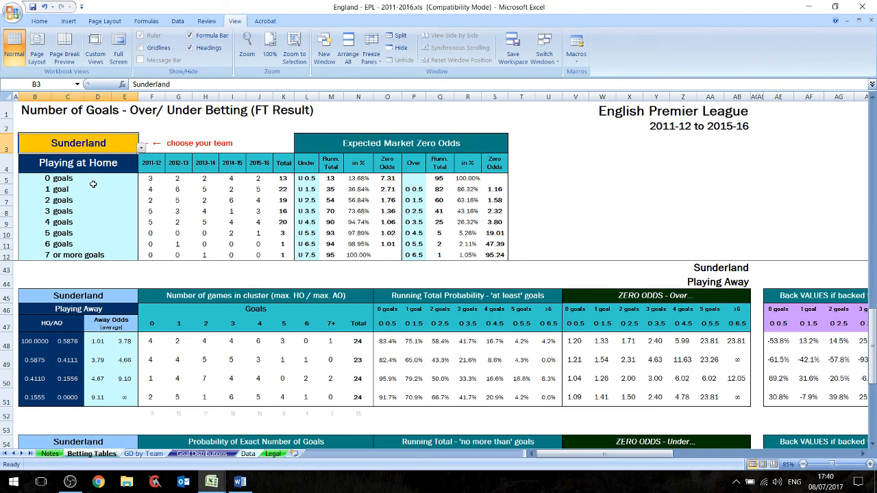
- Switch to the Over Under Cluster Tables document in Word
left_click(239, 484)
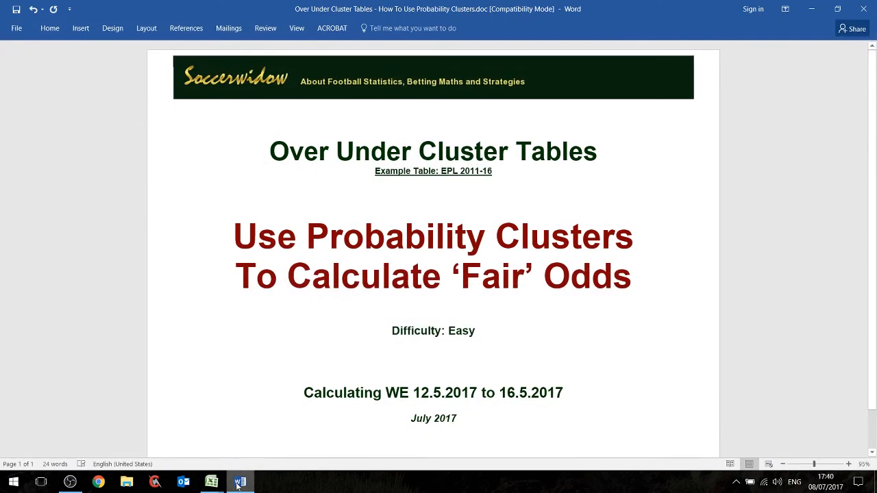